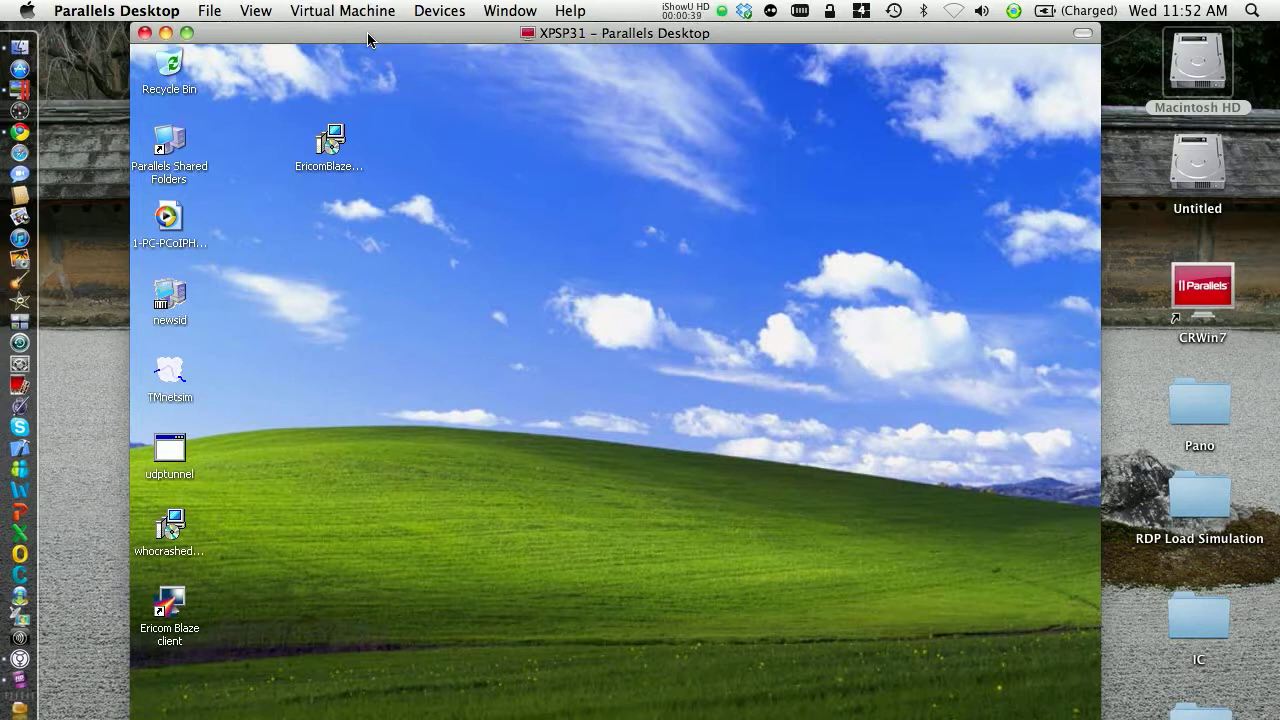
Switch to the browser showing the Linktropy Mini2 Link Emulation settings.
key("ctrl+Up")
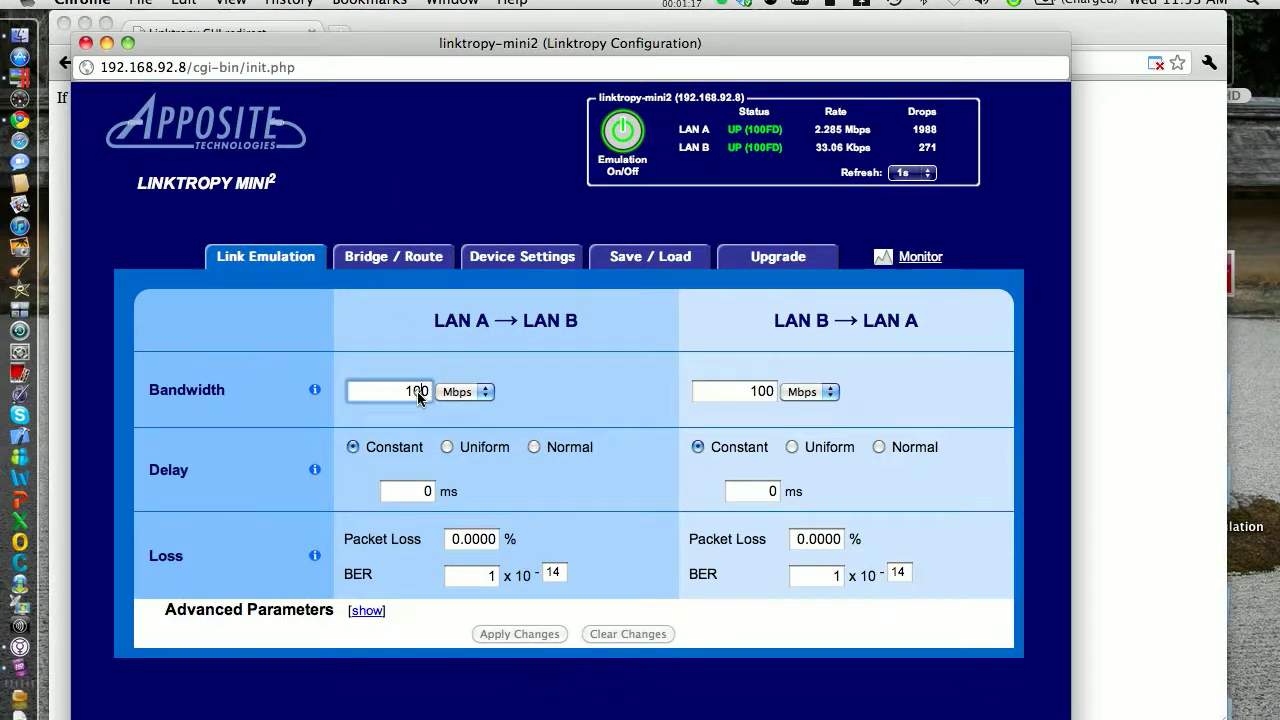
Replace the 100 Mbps bandwidth values with 2.5 (LAN A→B) and 1.9 (LAN B→A).
left_click(417, 404)
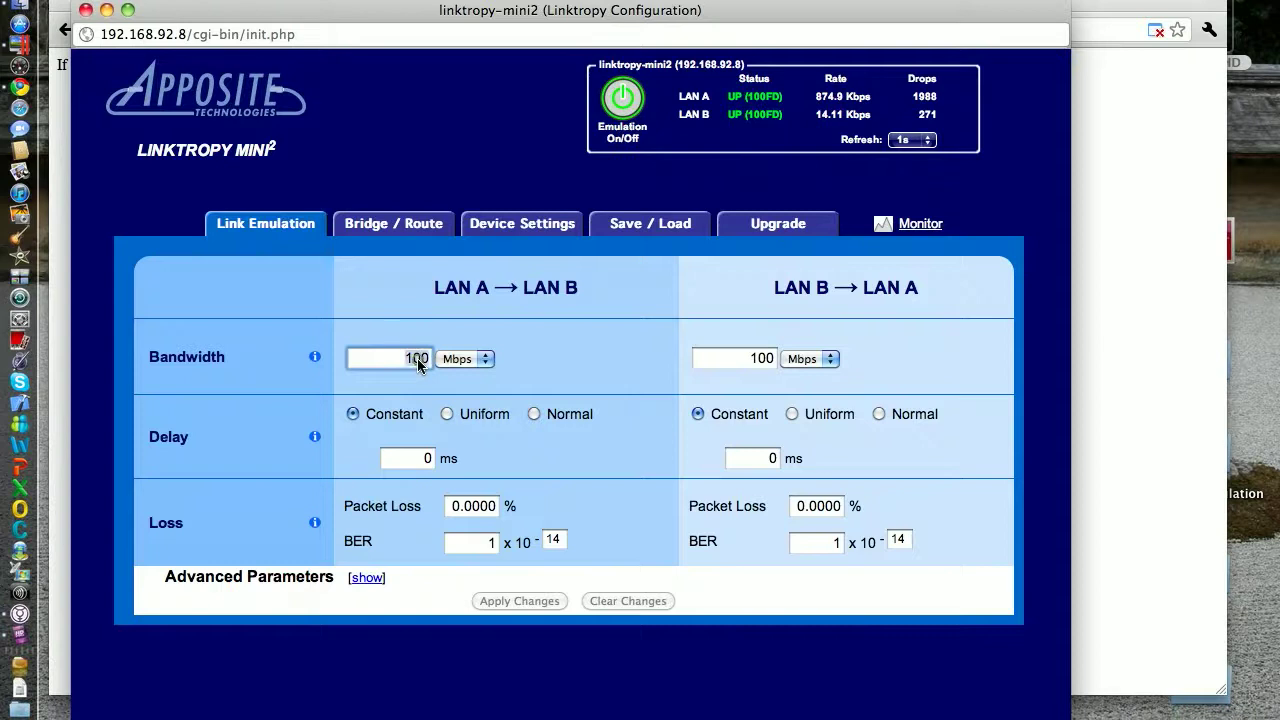
key("BackSpace")
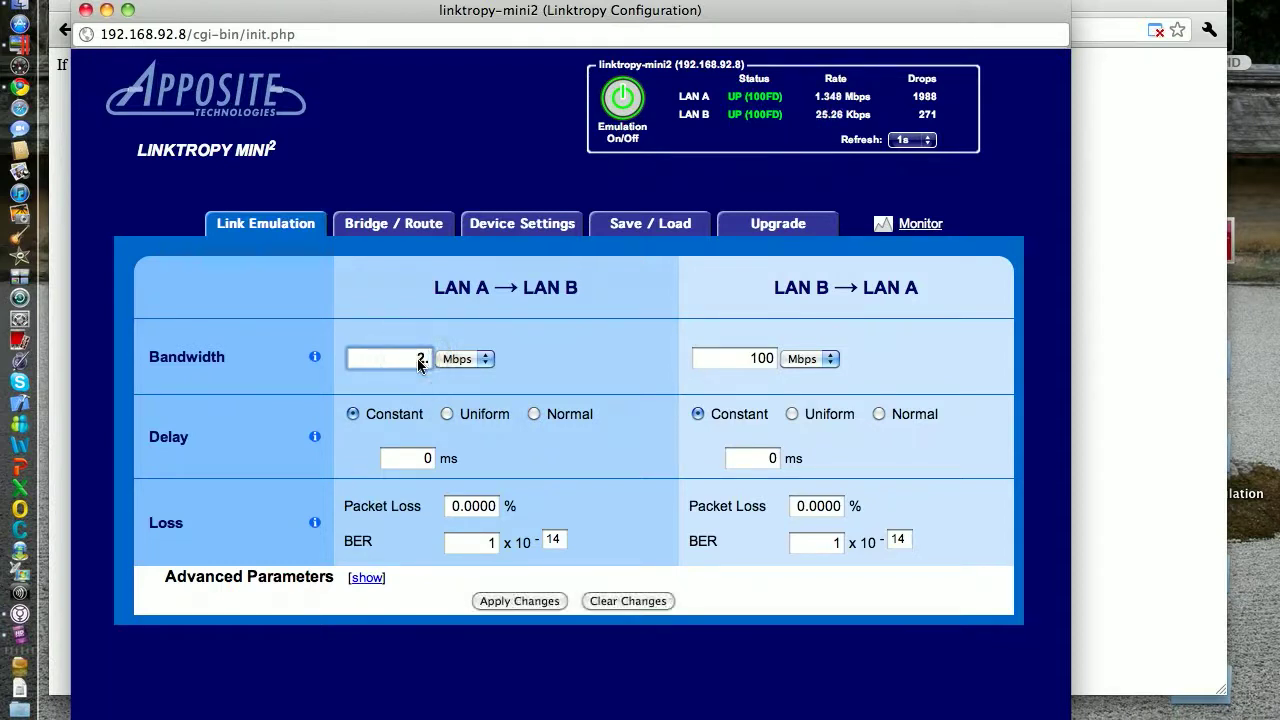
type("2.5")
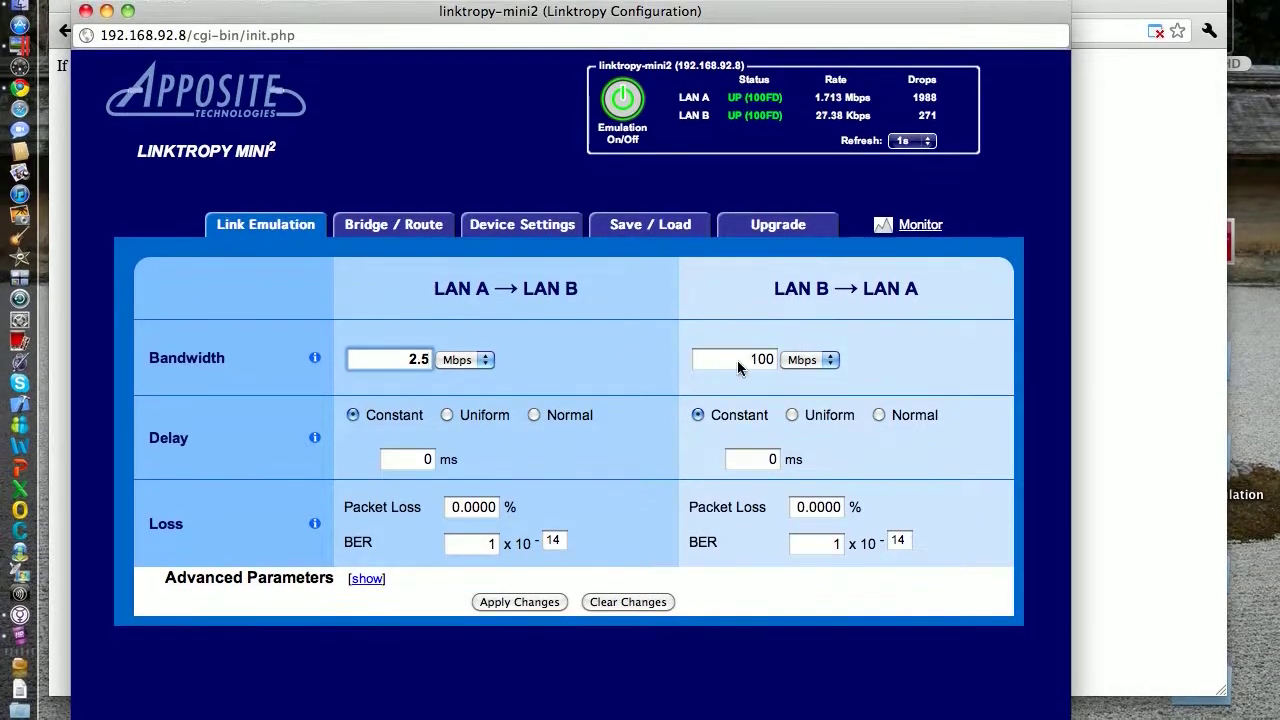
left_click(745, 361)
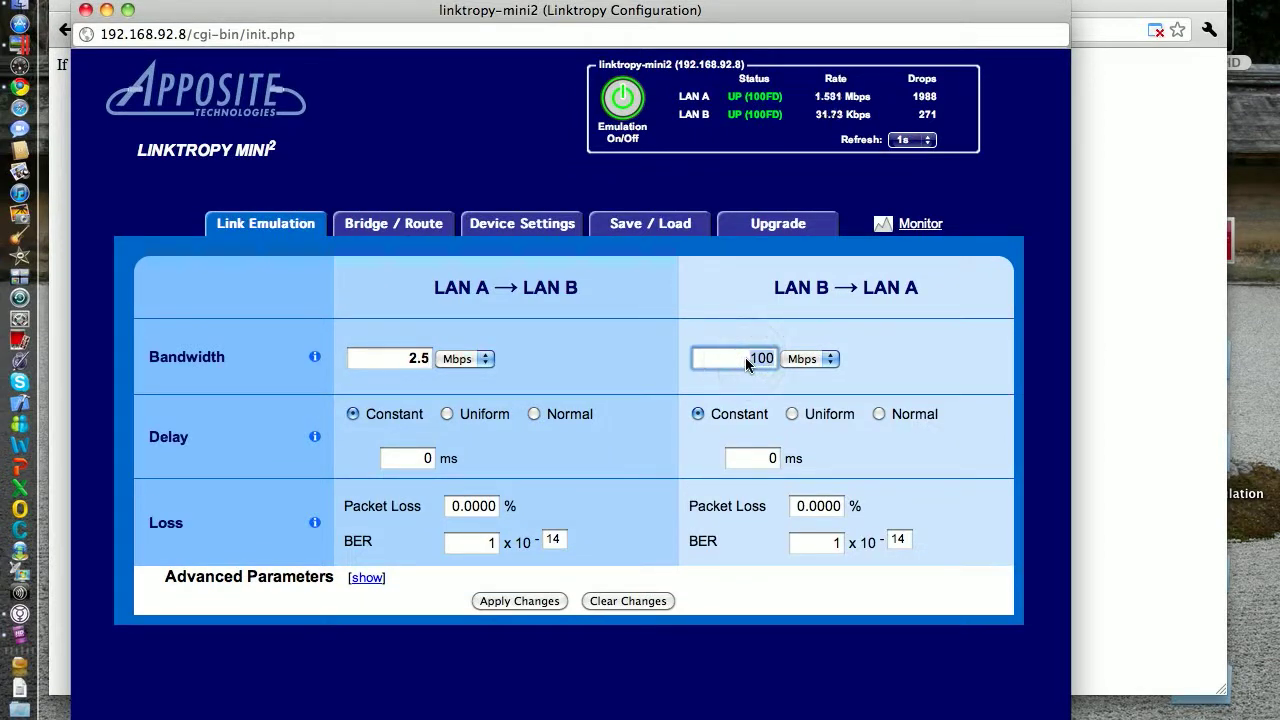
key("BackSpace")
key("BackSpace")
type(".8")
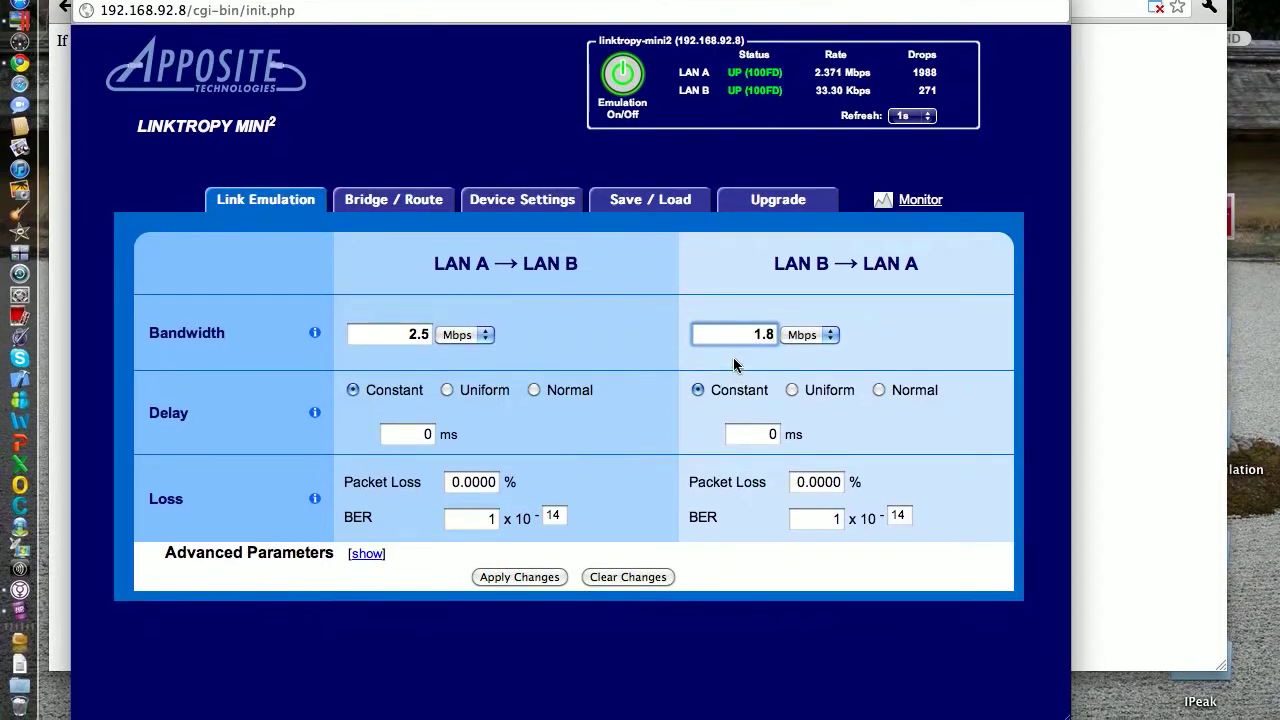
key("BackSpace")
Enter a 54 ms delay for both LAN A→B and LAN B→A.
left_click(423, 428)
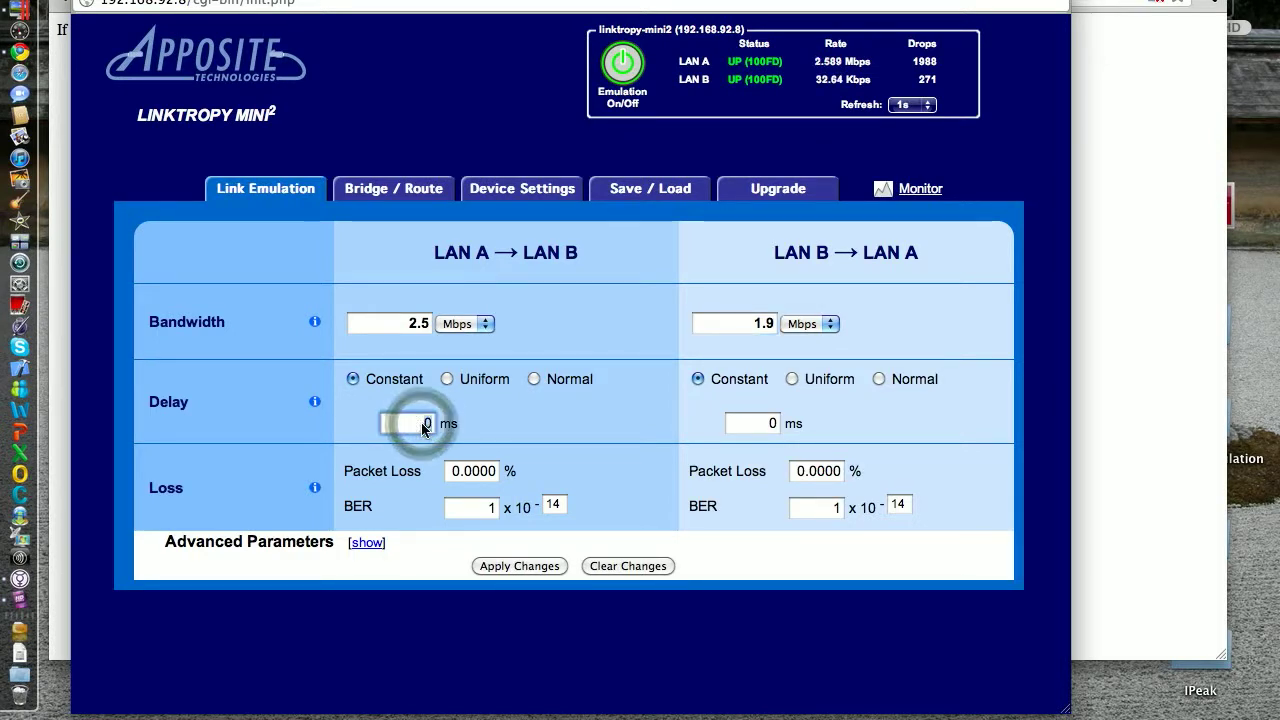
type("54")
left_click(780, 424)
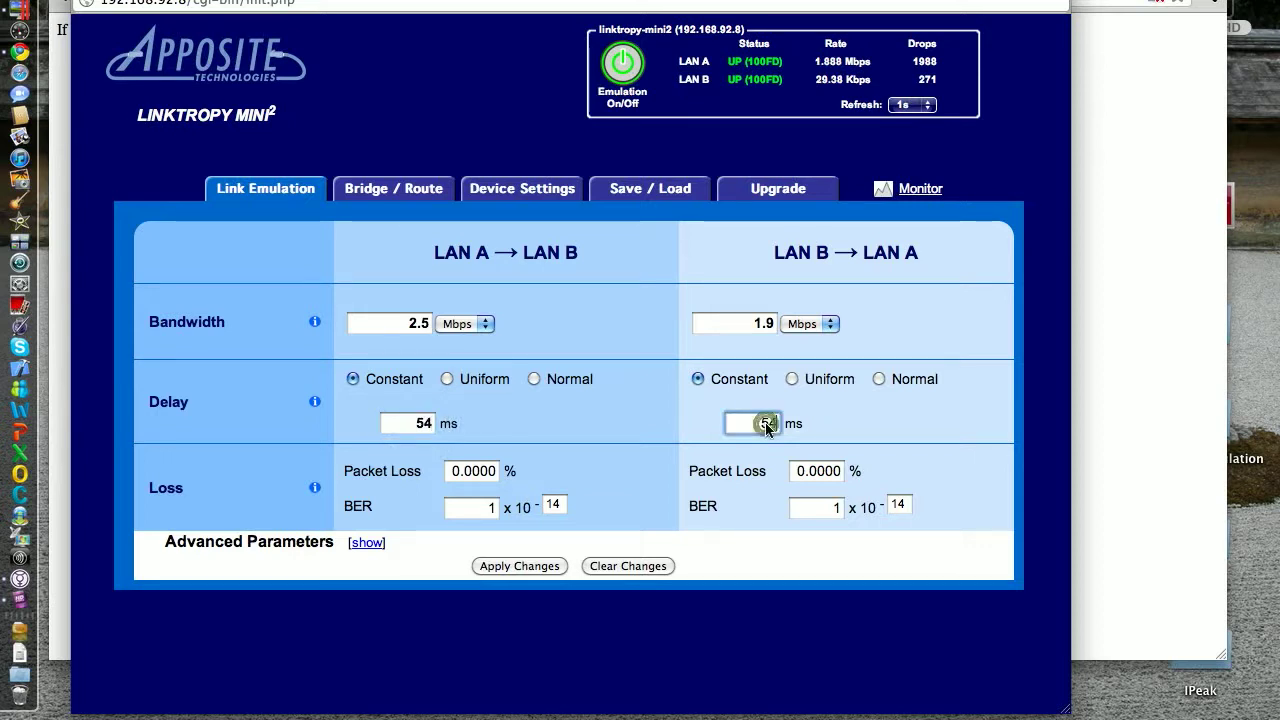
type("54")
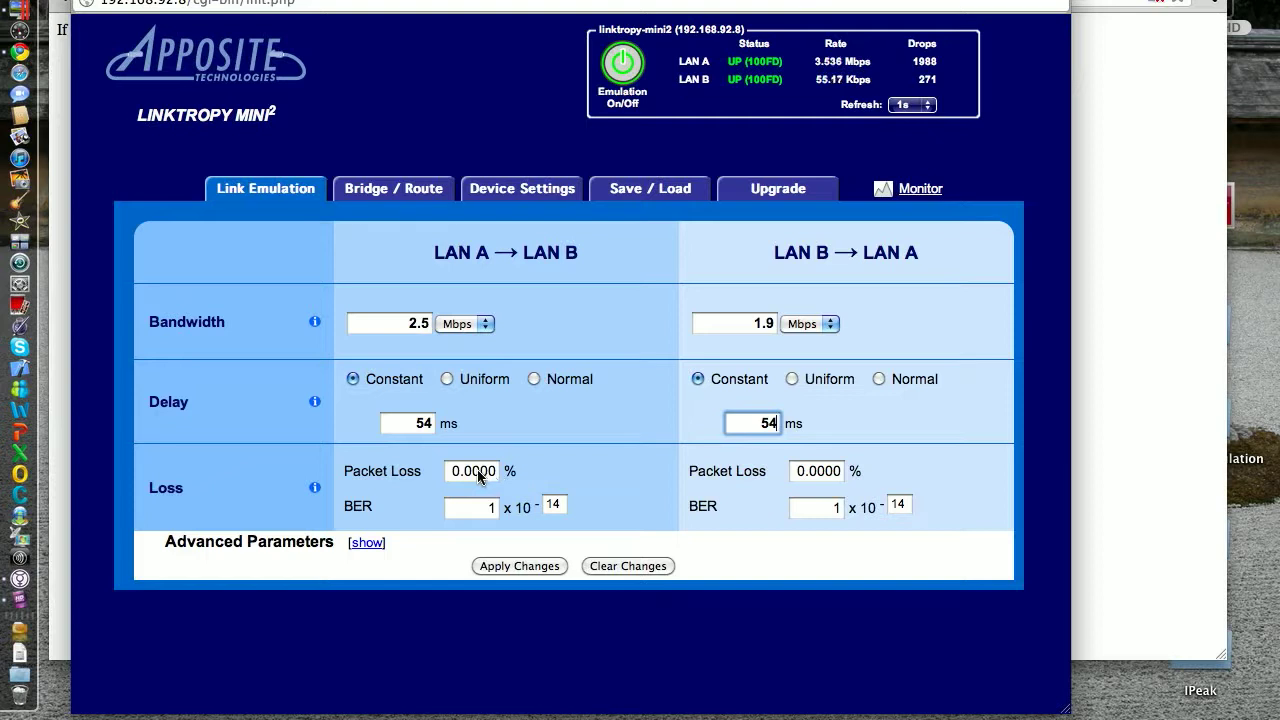
Set 0.1% packet loss in both directions and apply the changes.
left_click(478, 474)
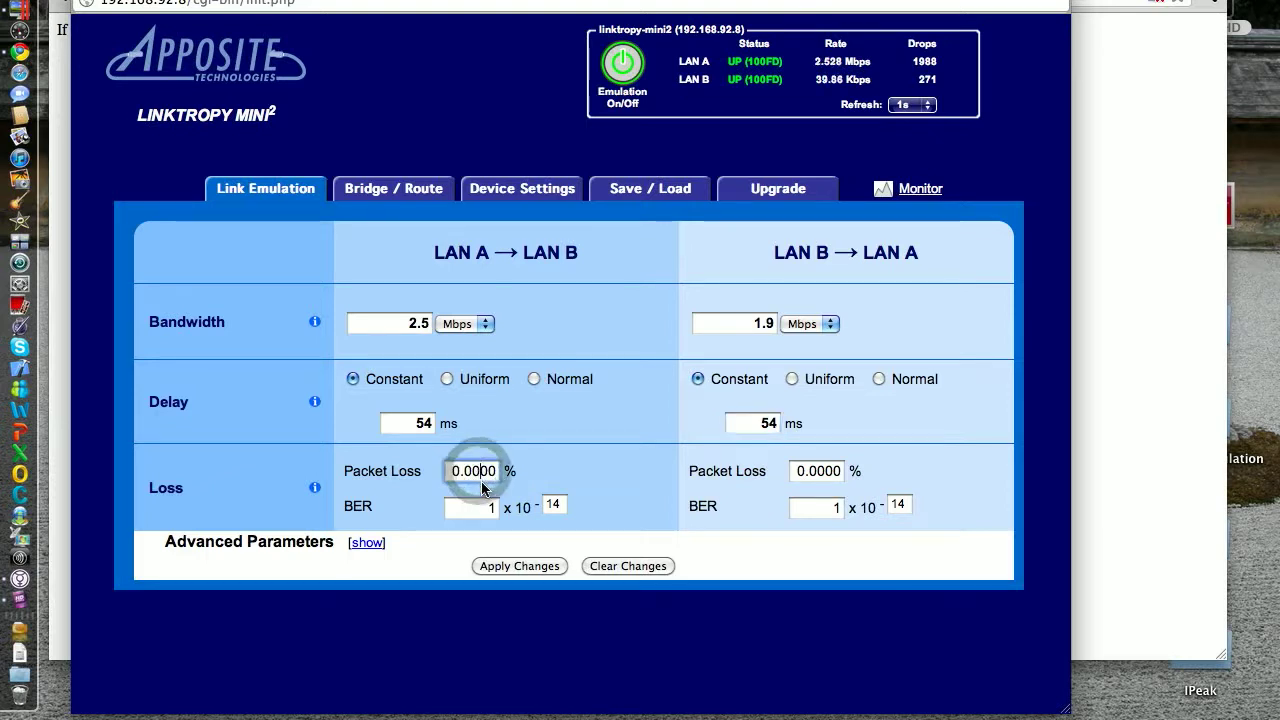
left_click(486, 476)
double_click(486, 476)
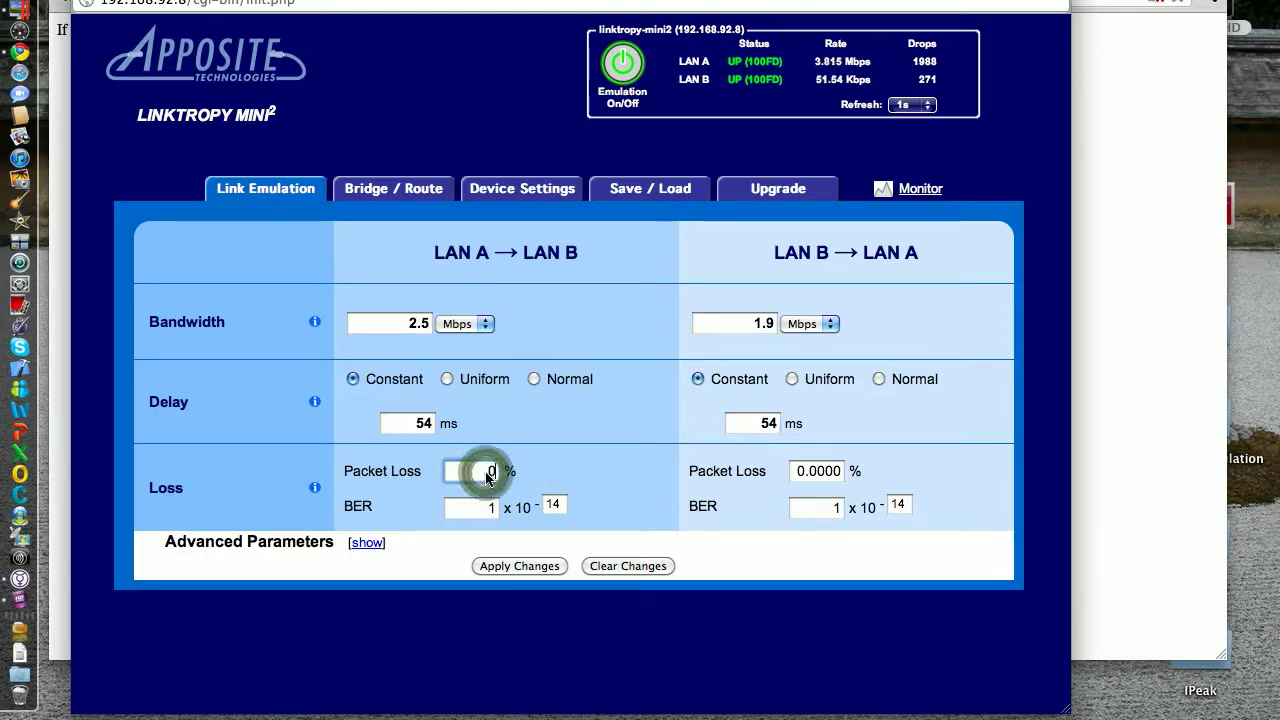
type("0.1")
left_click(829, 470)
double_click(829, 470)
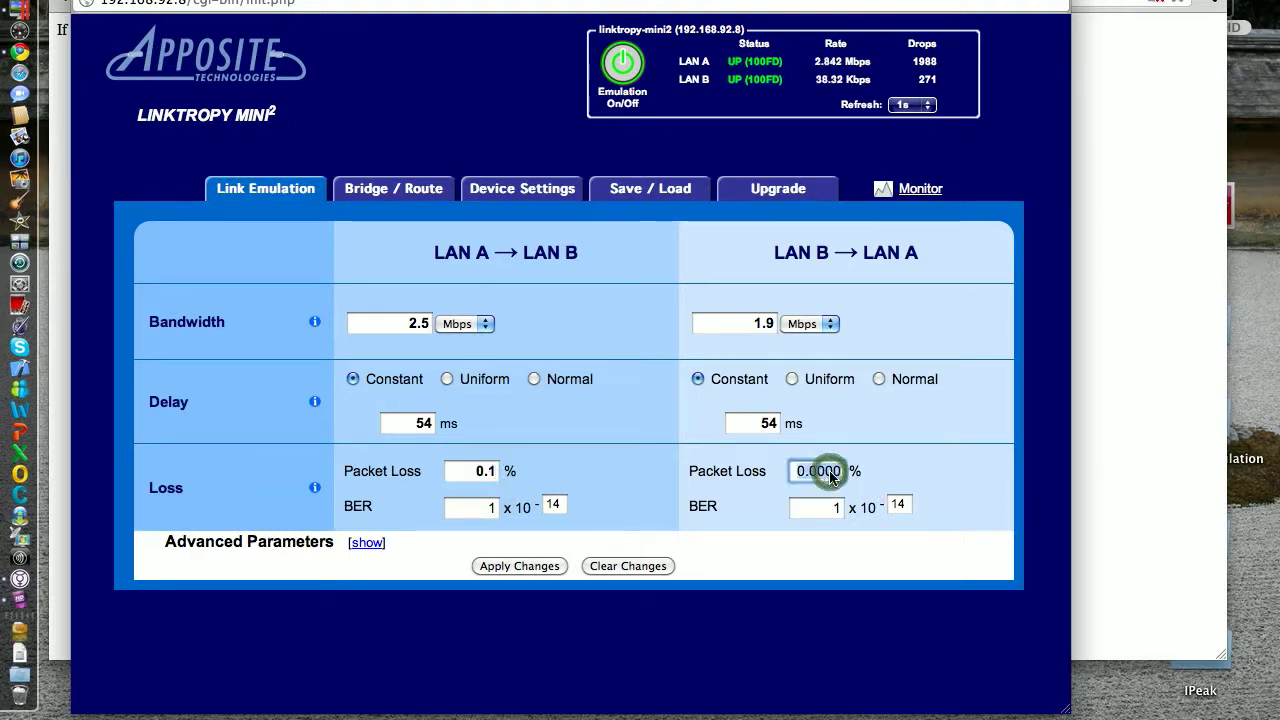
type("0.1")
left_click(963, 435)
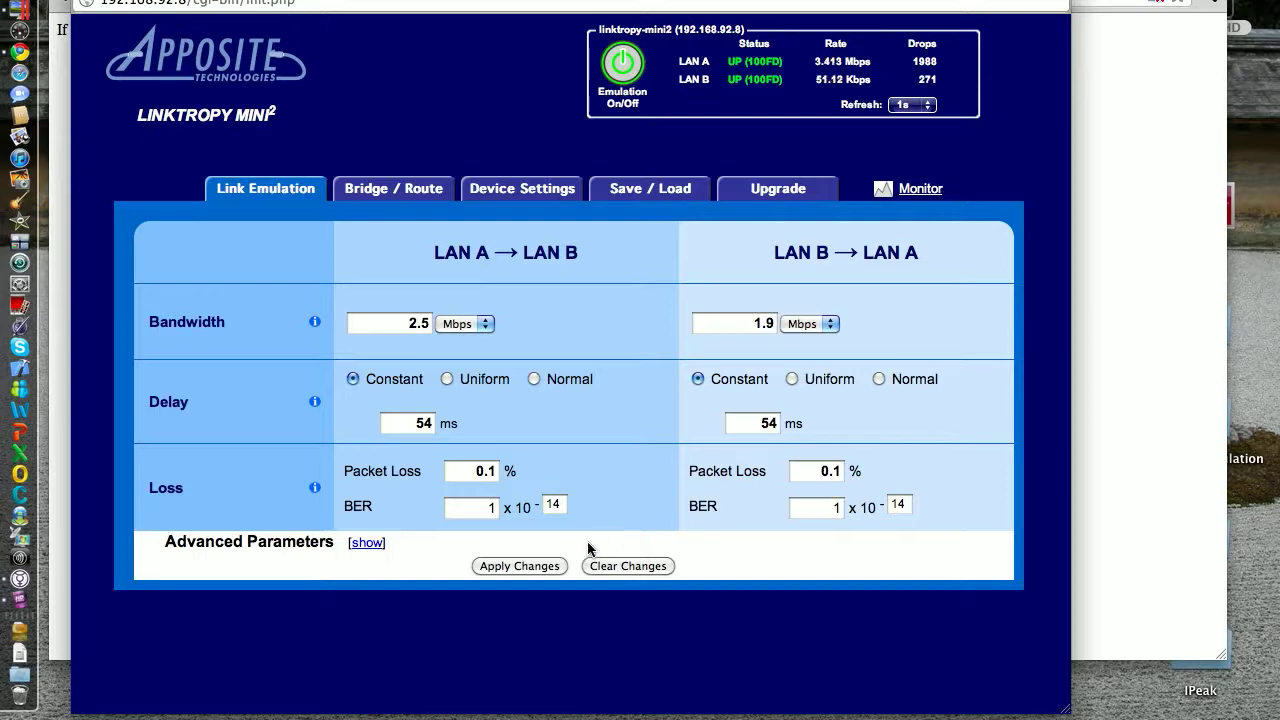
left_click(552, 566)
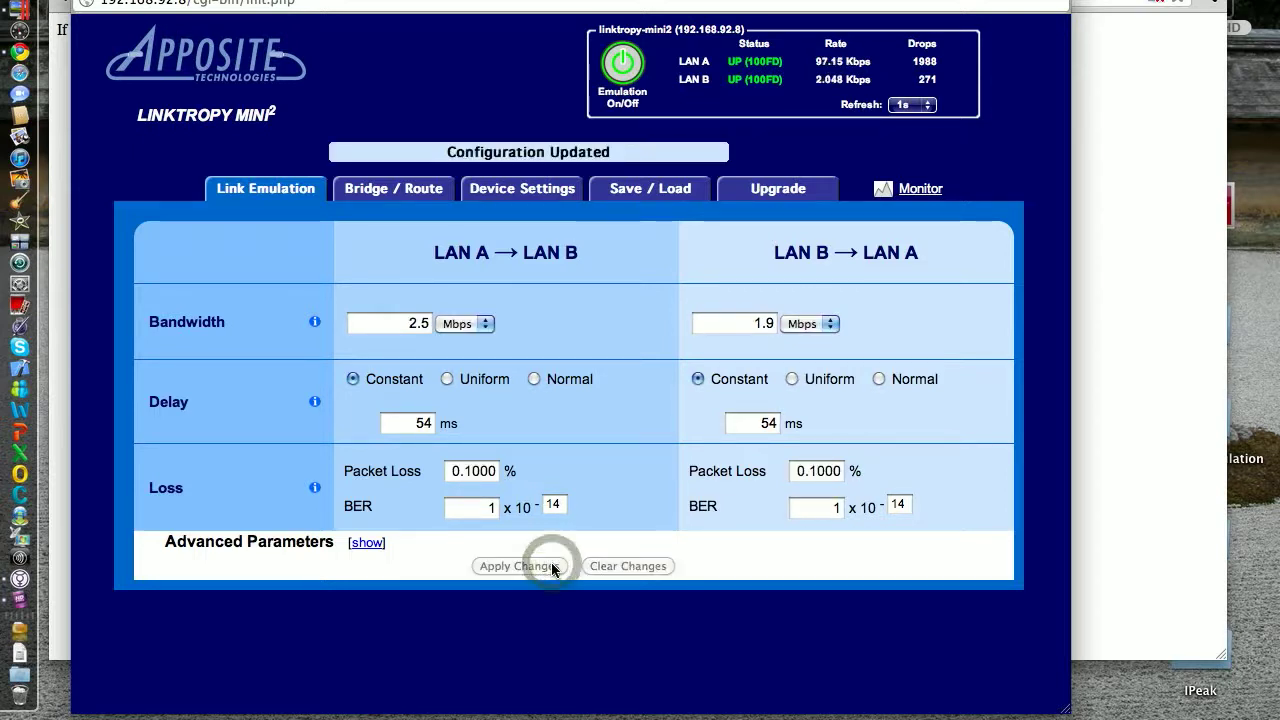
Run mstsc in the XP VM and enter the Administrator password on the server logon screen.
key("ctrl+Down")
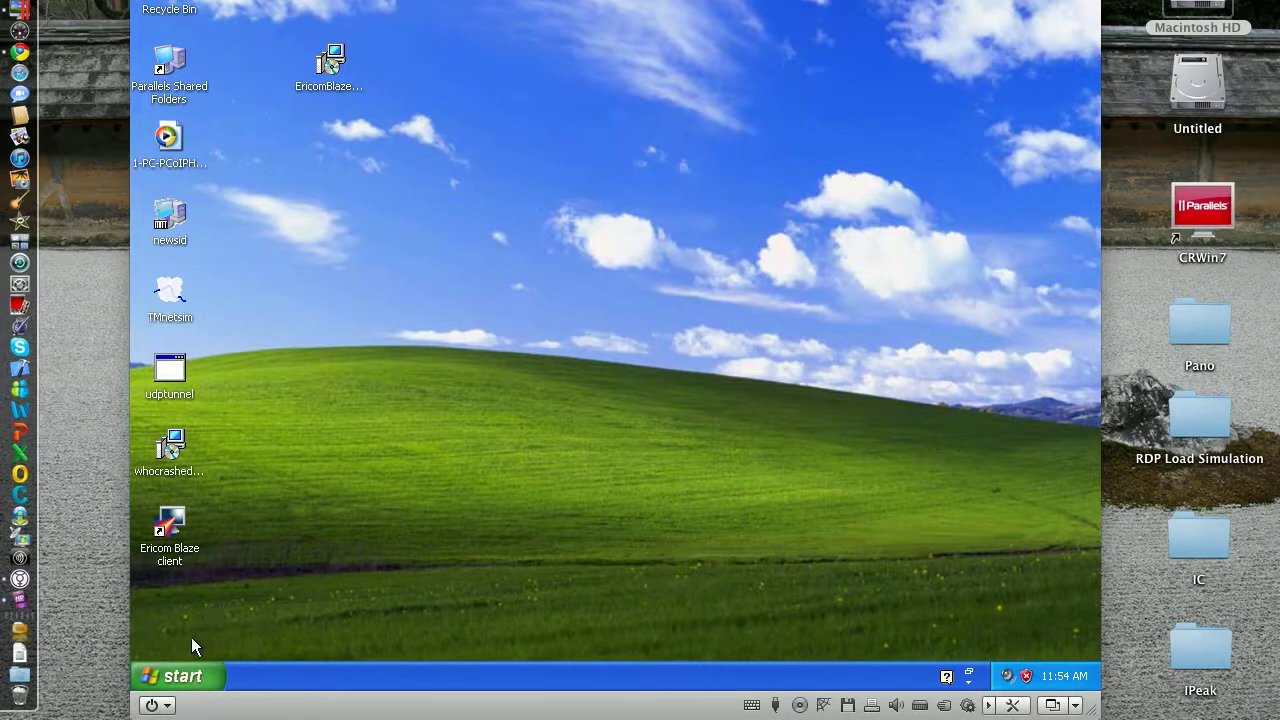
left_click(182, 676)
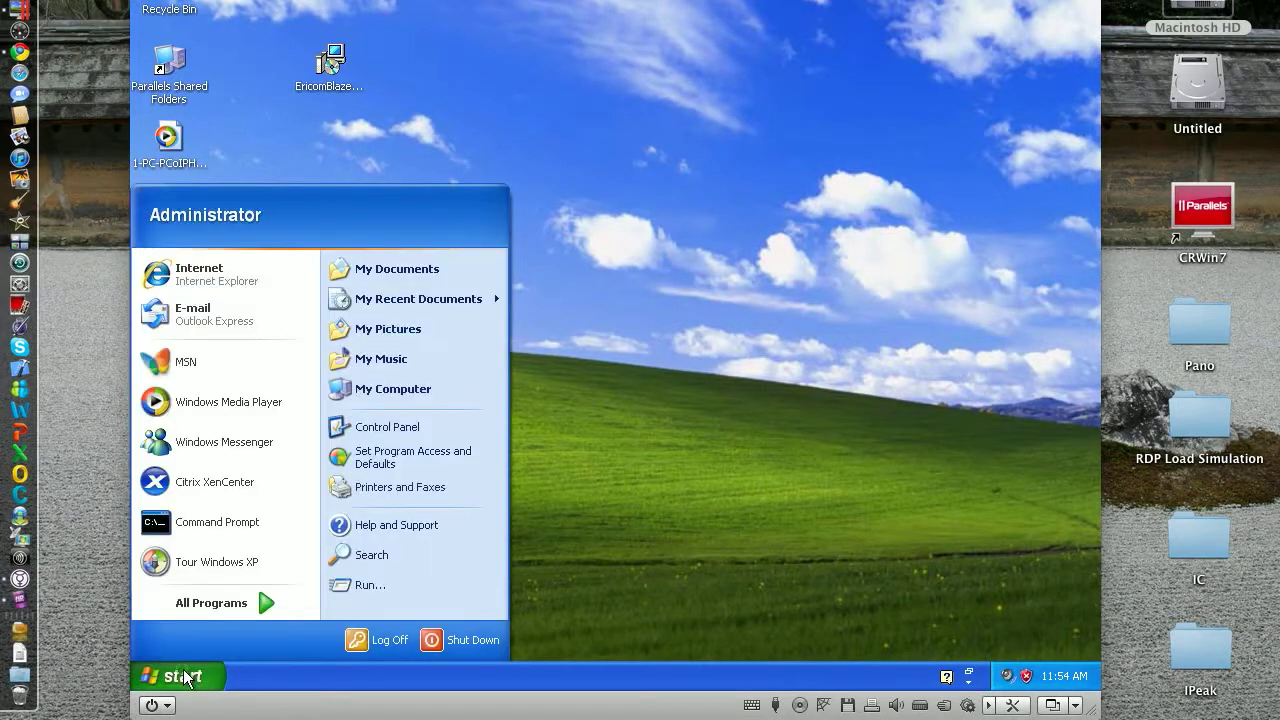
left_click(367, 576)
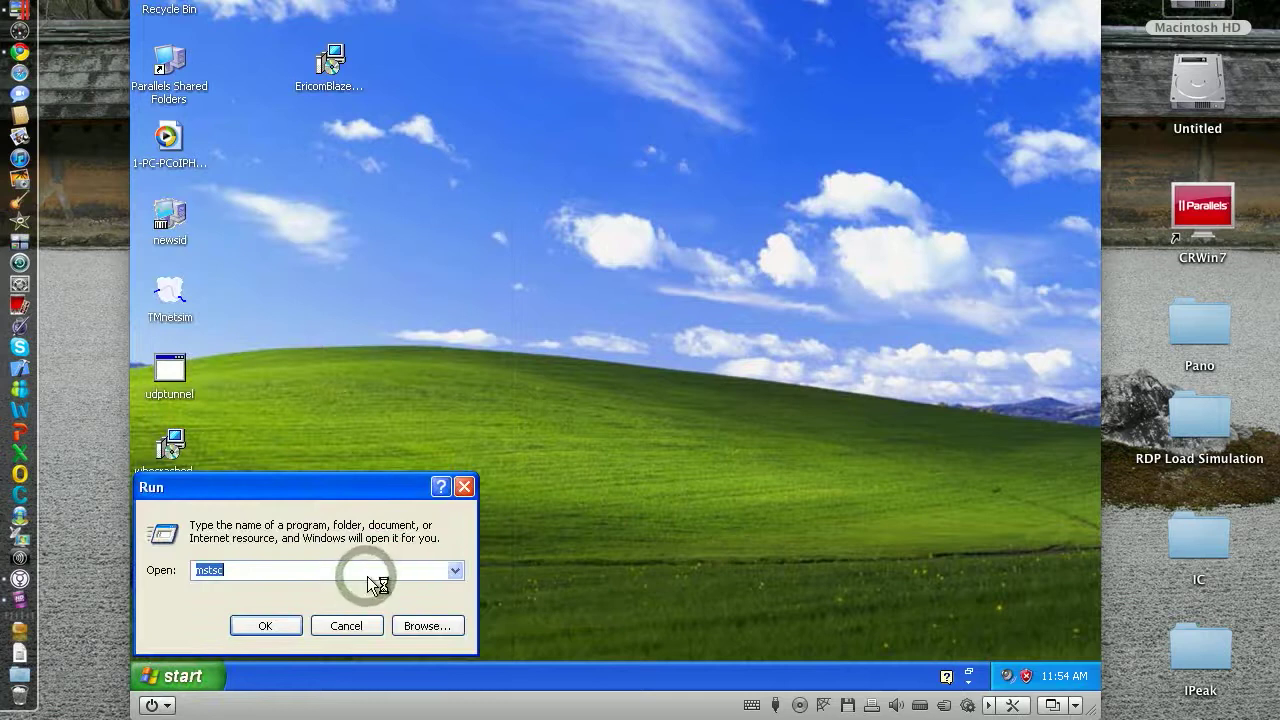
key("Return")
key("Return")
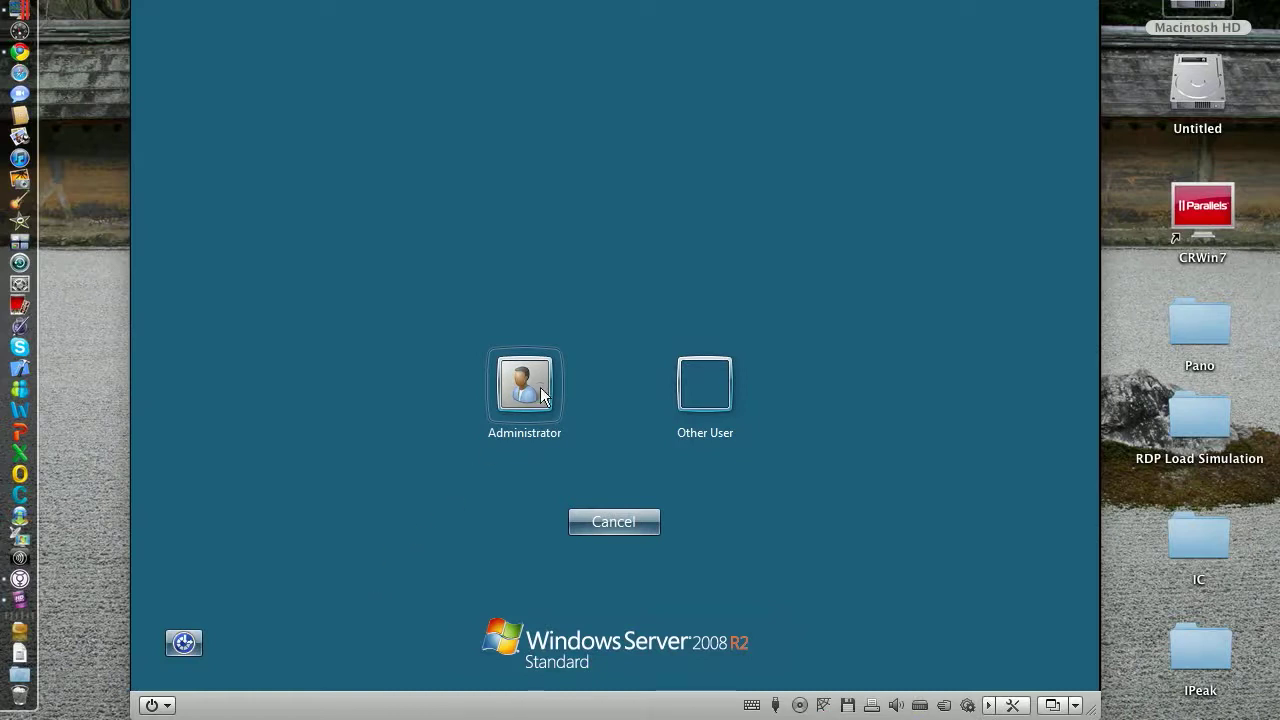
left_click(540, 395)
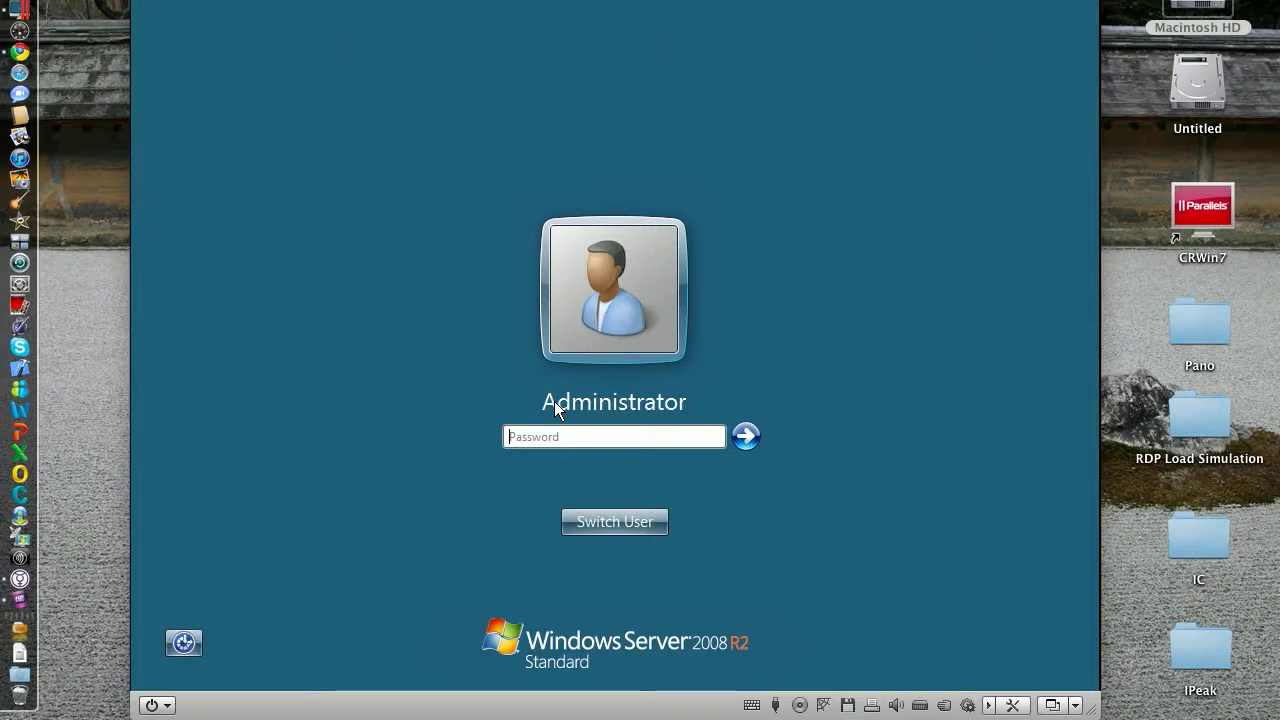
type("***********")
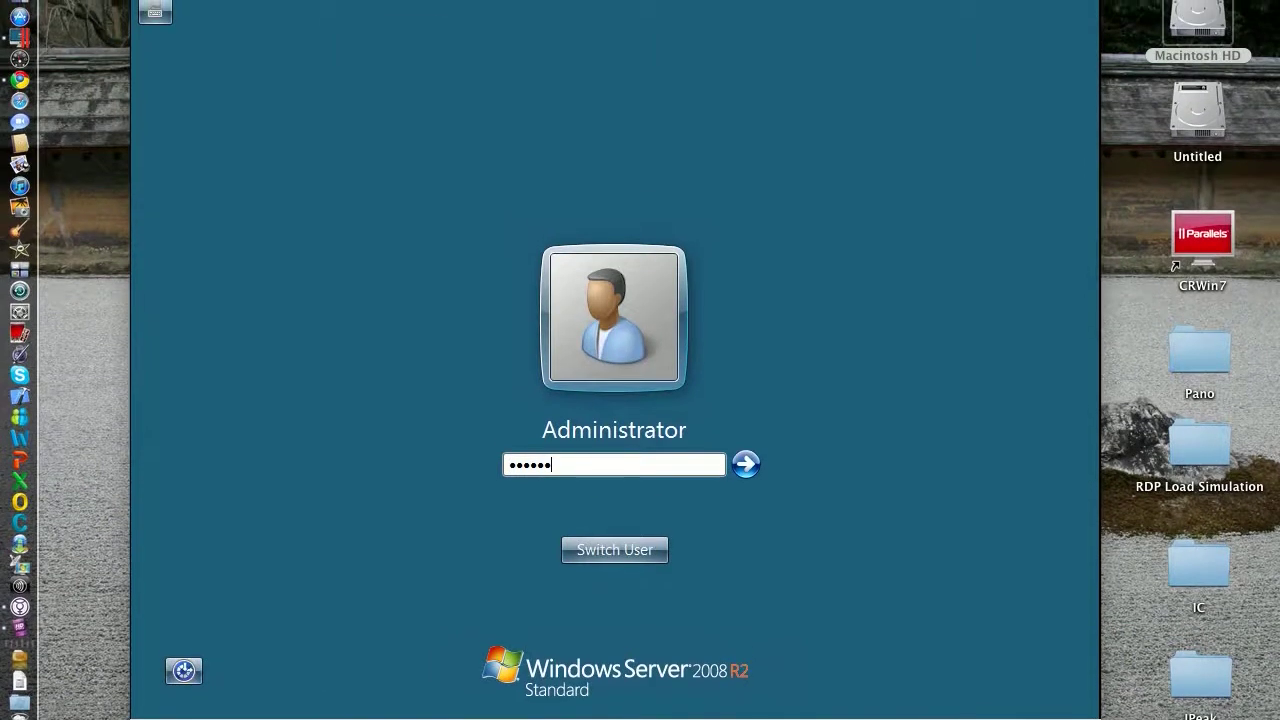
Sign in, open TSAtoZ.pdf and page down through it to the top of page 6.
key("Return")
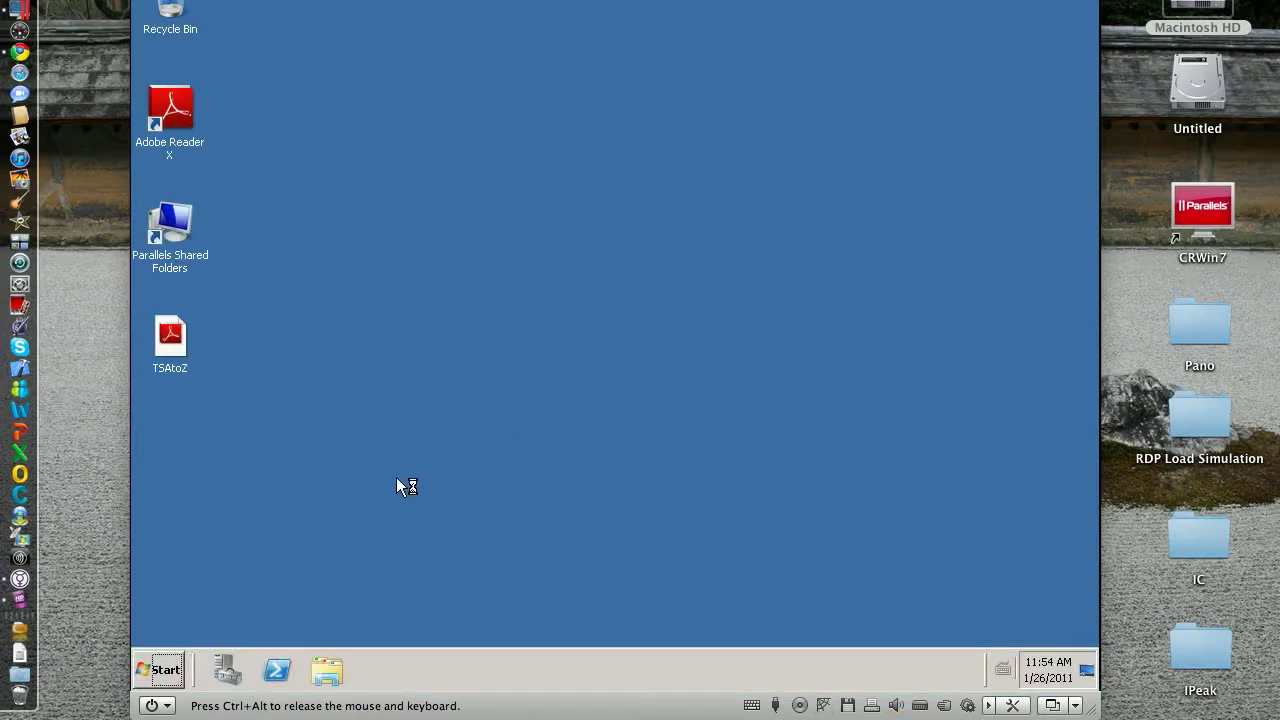
left_click(170, 339)
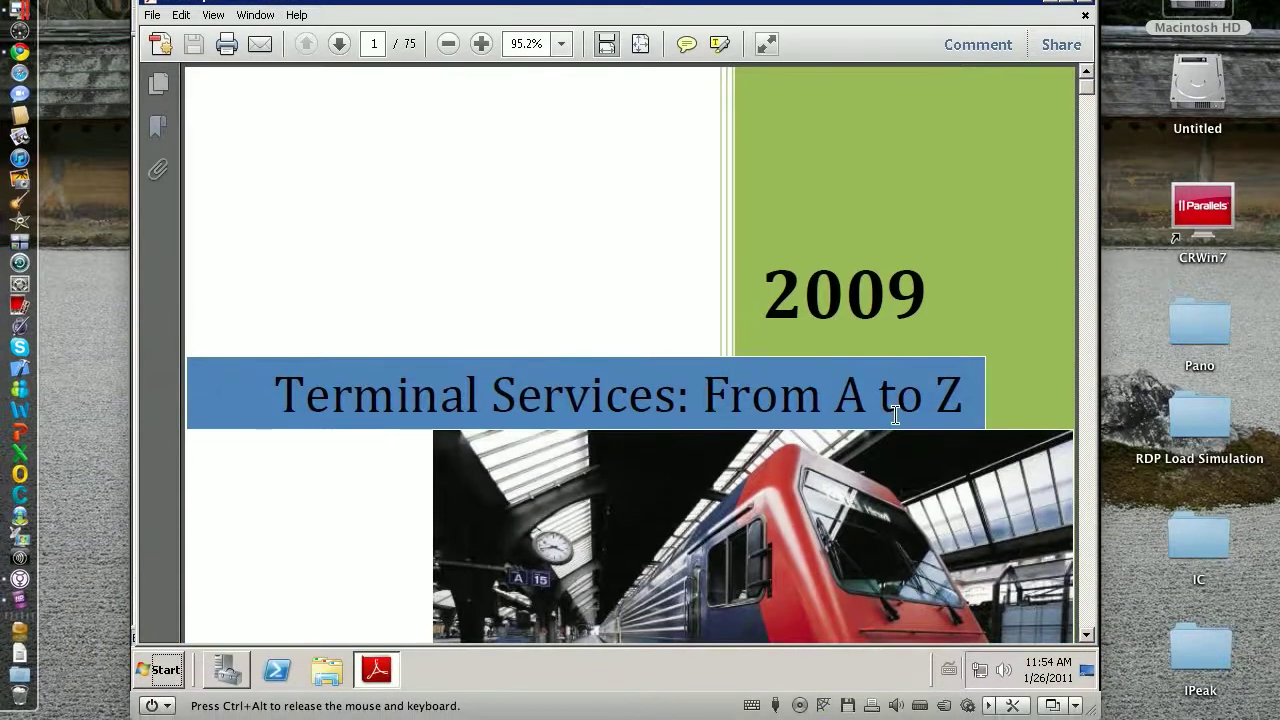
left_click(1084, 606)
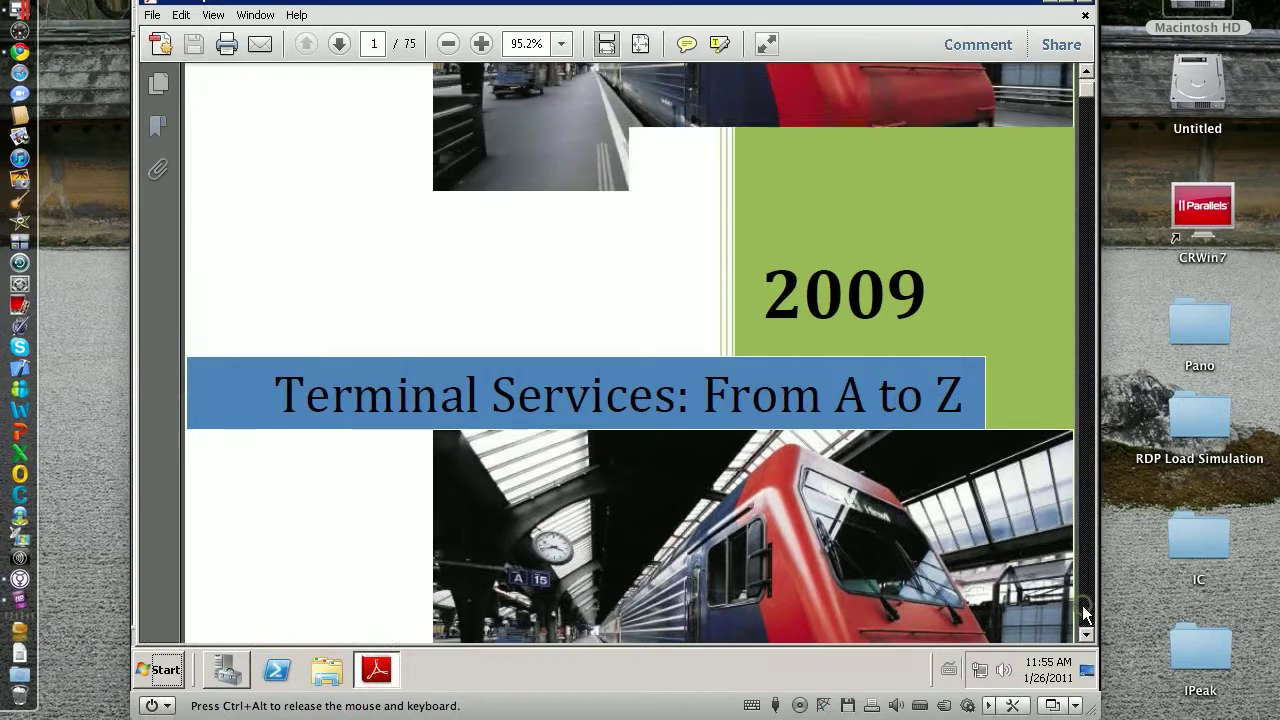
left_click(1084, 606)
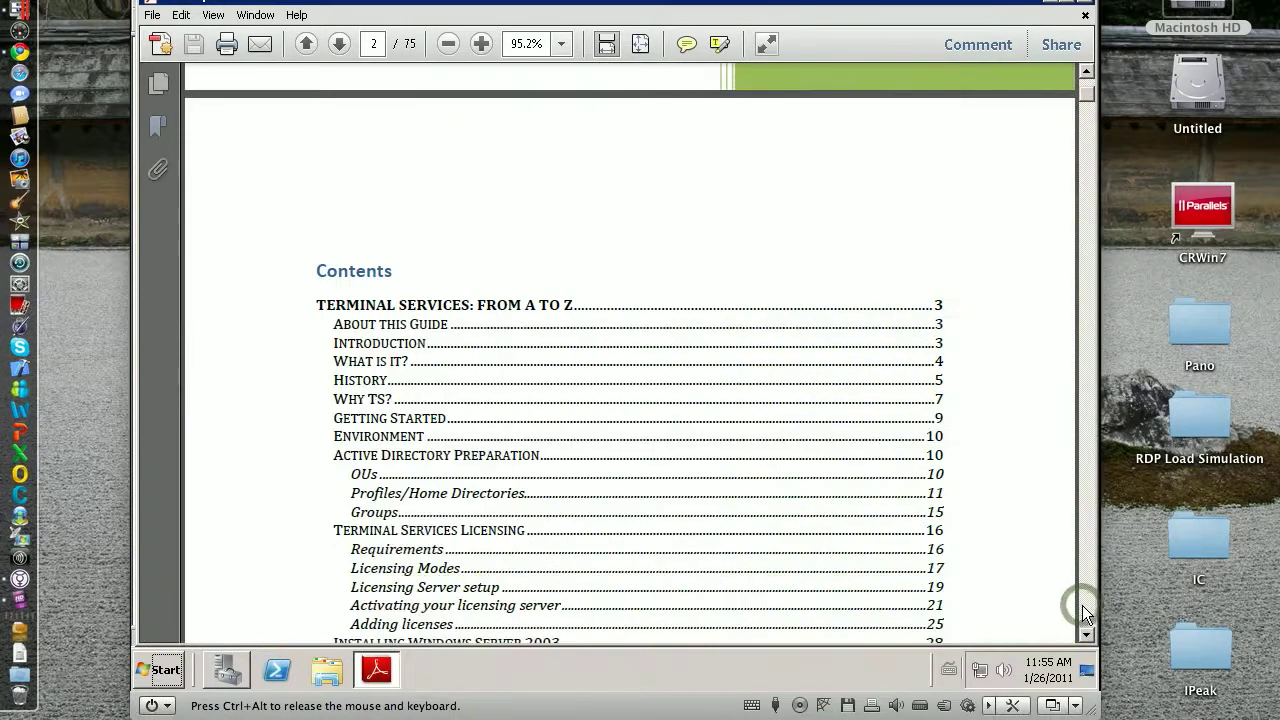
left_click(1084, 606)
left_click(1084, 612)
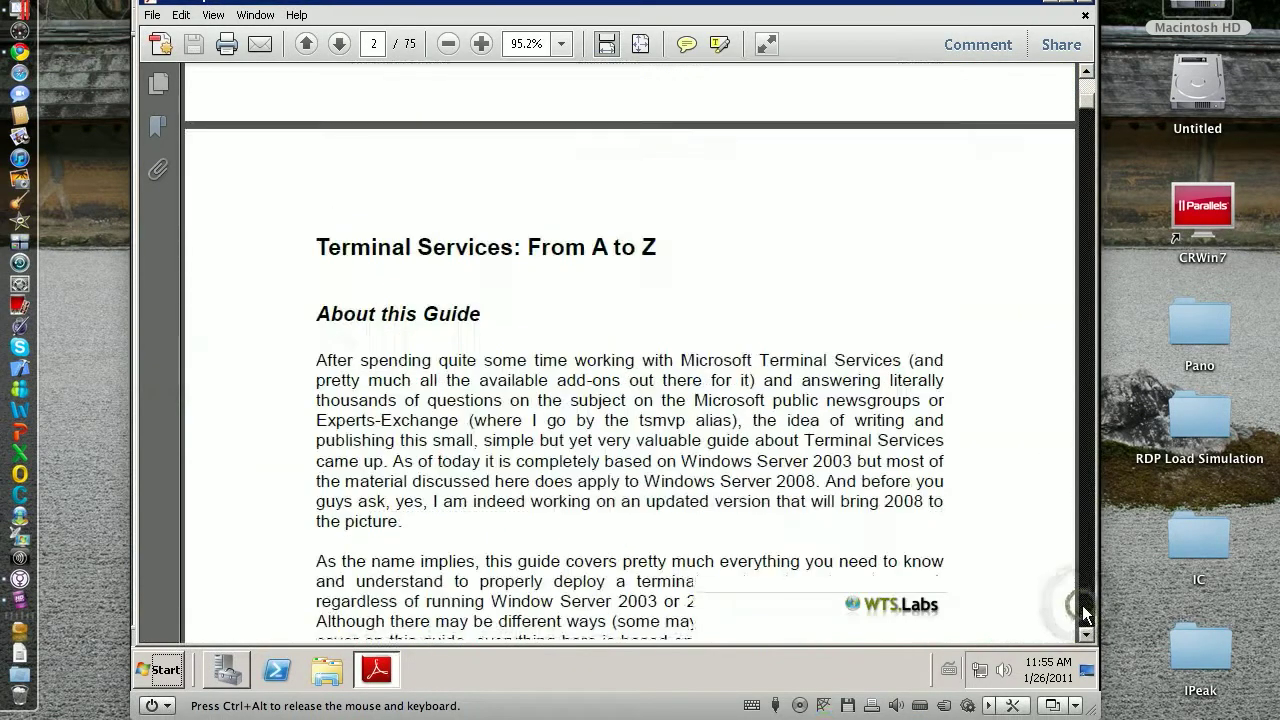
left_click(1084, 612)
left_click(1084, 612)
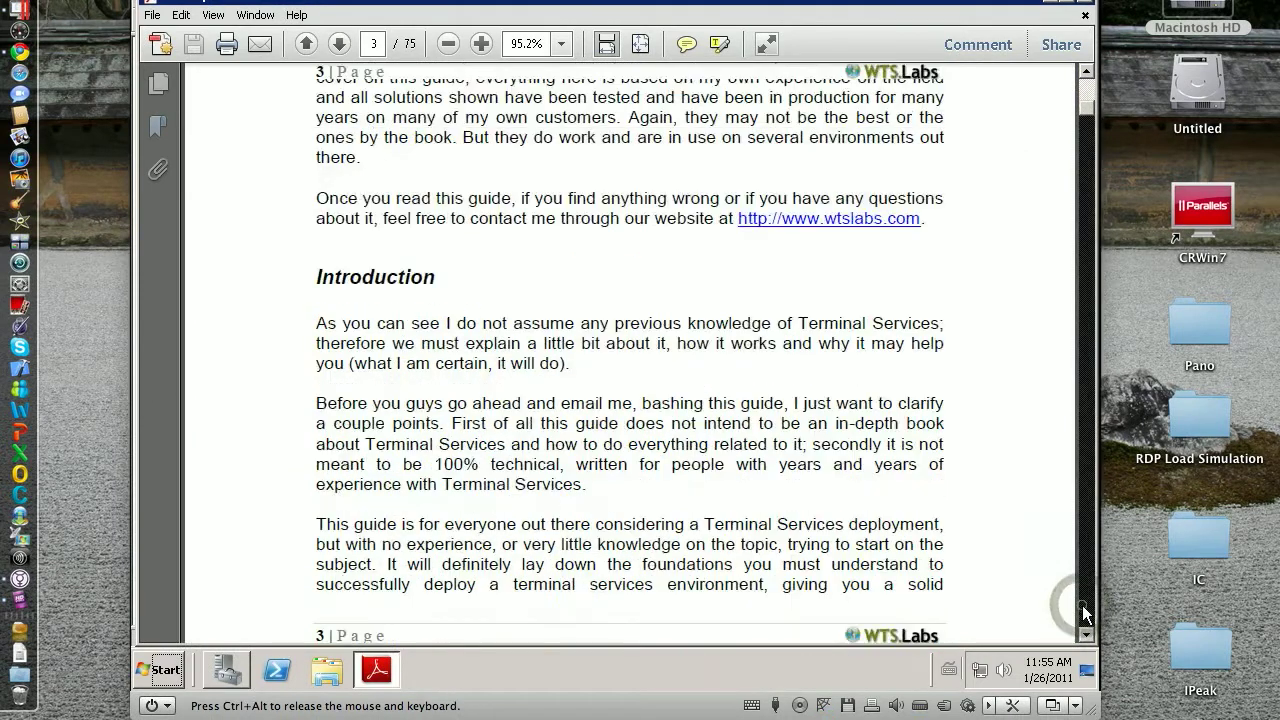
left_click(1084, 612)
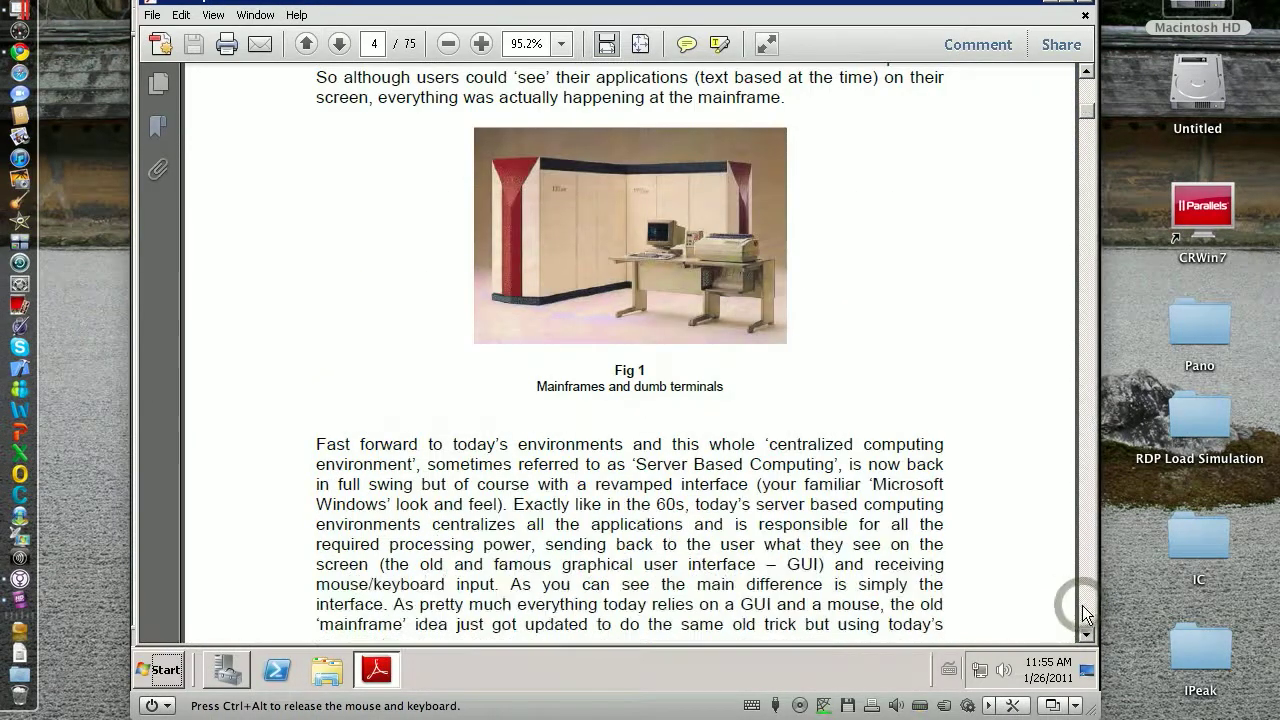
left_click(1084, 612)
left_click(1084, 612)
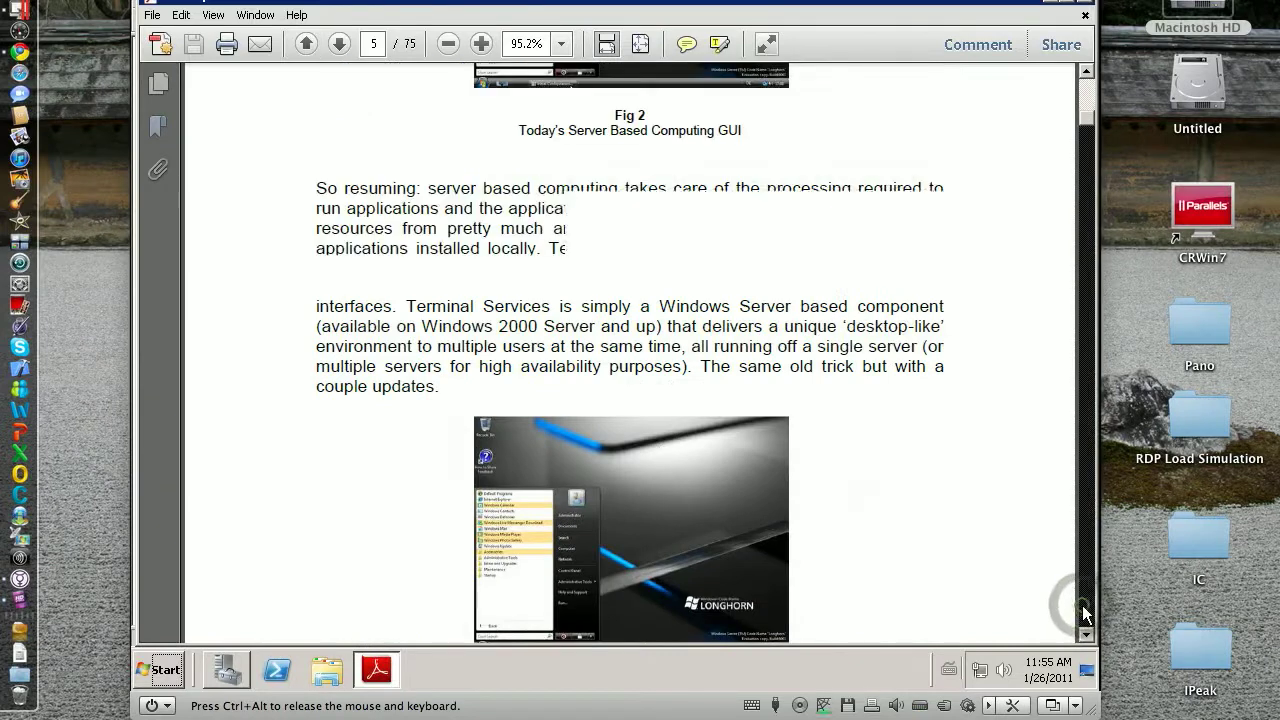
left_click(1084, 612)
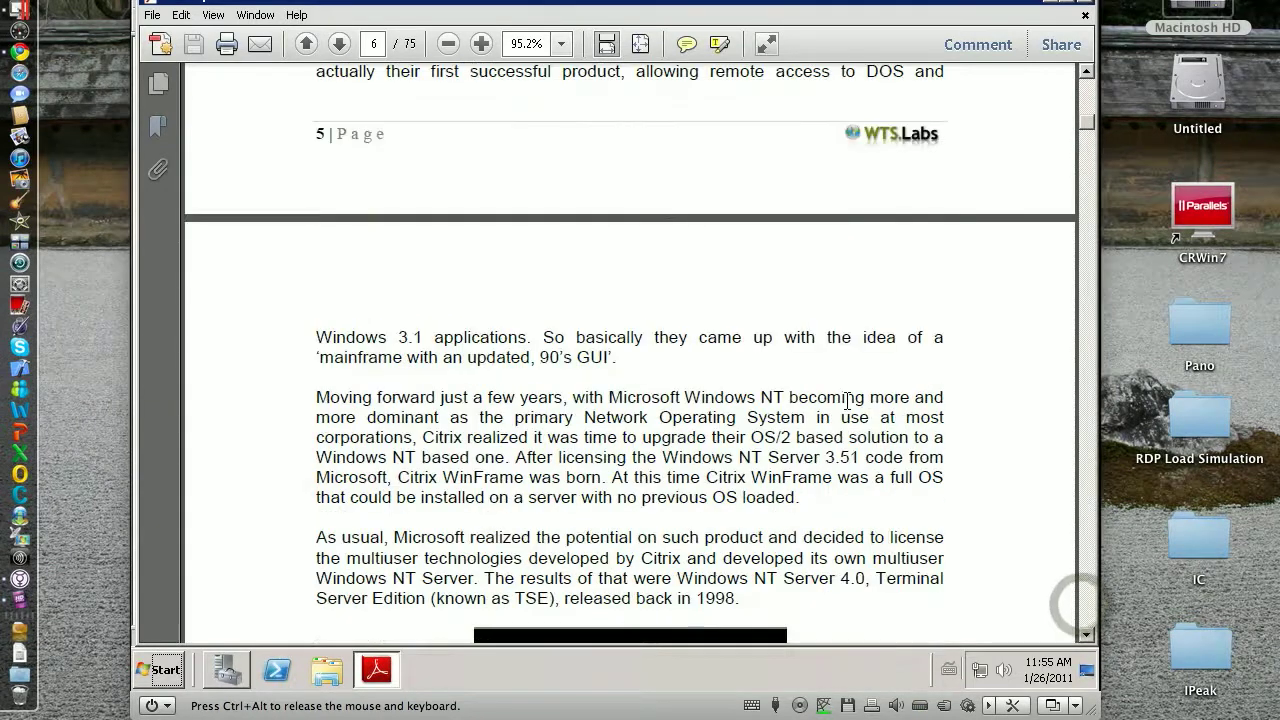
Scroll further through the guide, then close Adobe Reader and Server Manager.
scroll(847, 400, "down", 4)
scroll(847, 400, "down", 14)
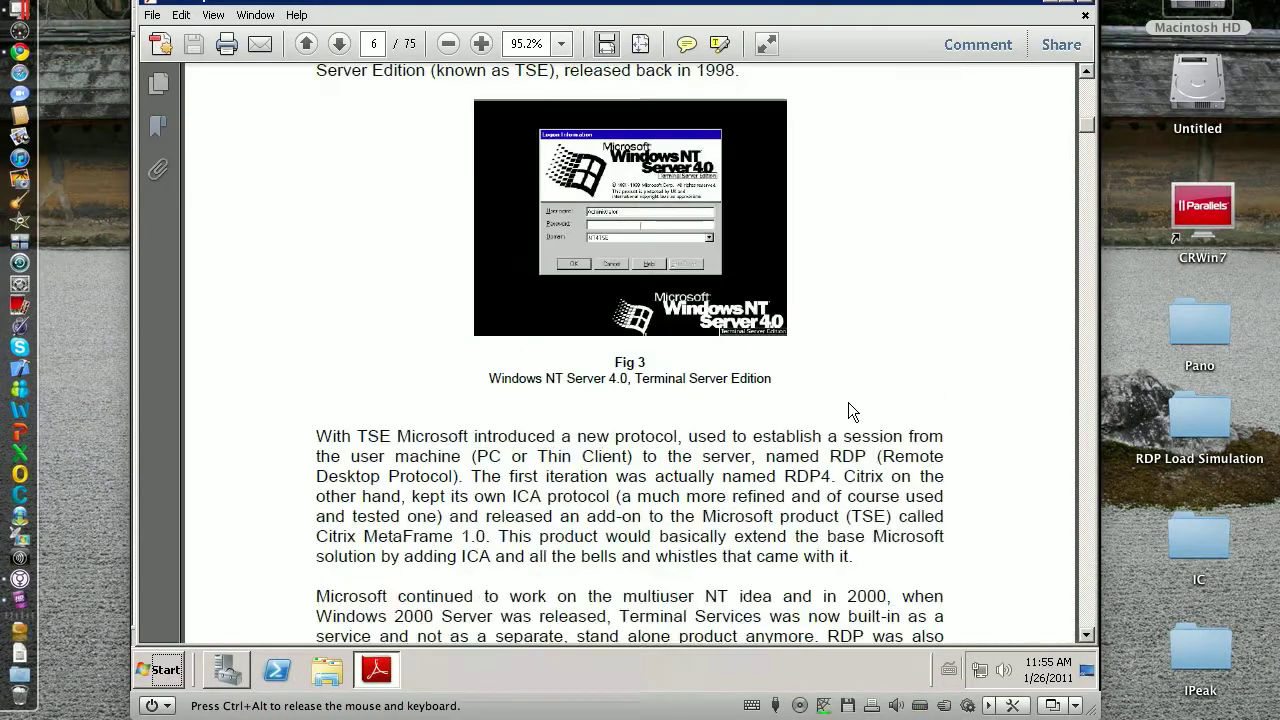
scroll(848, 410, "down", 12)
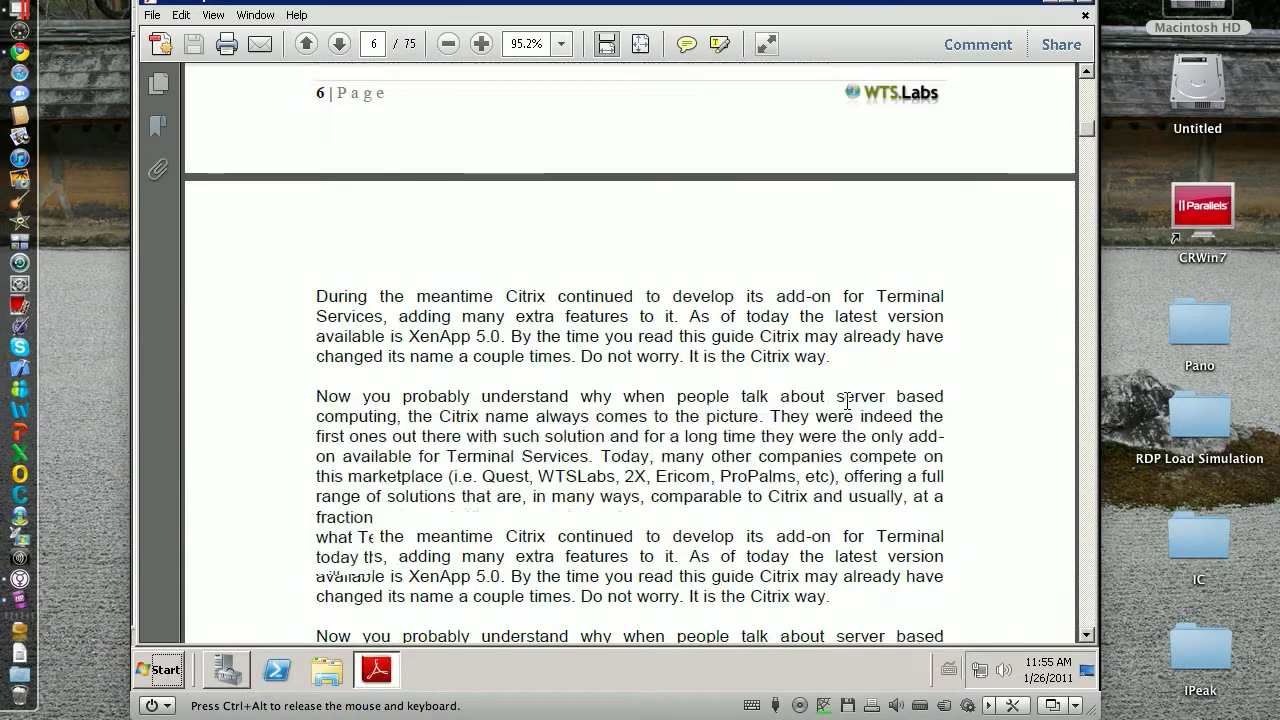
scroll(848, 401, "down", 13)
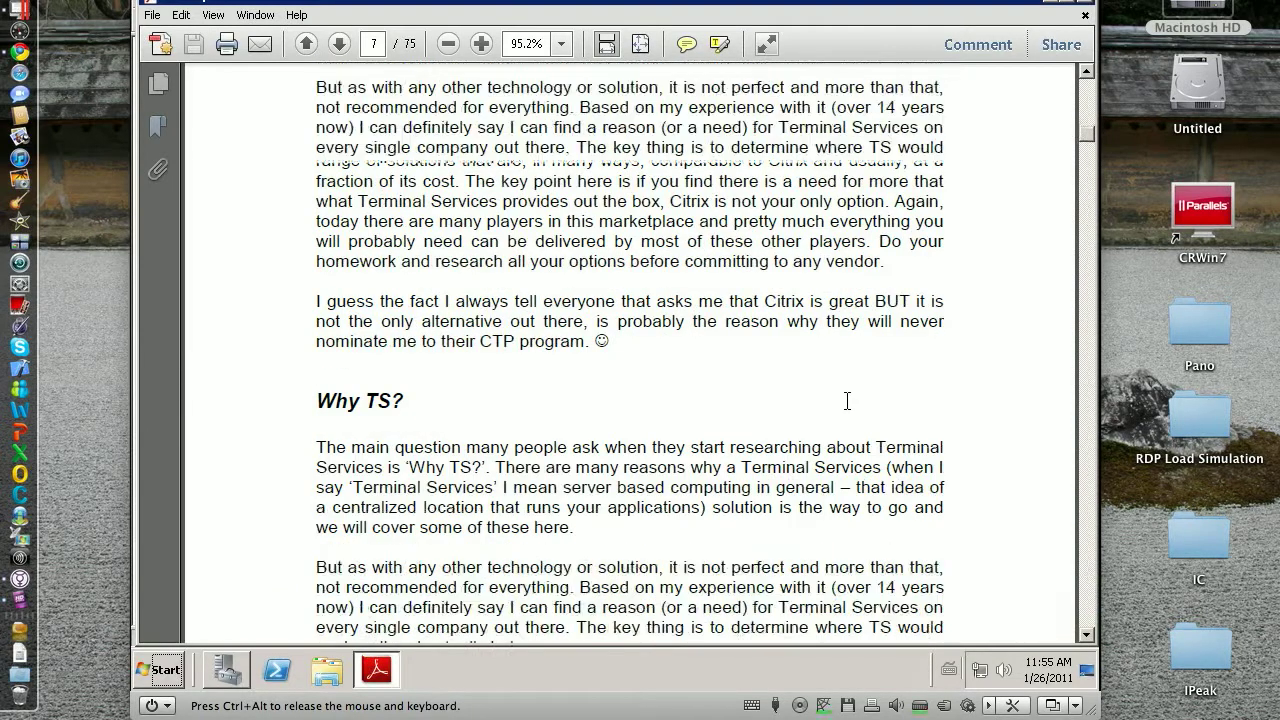
scroll(848, 401, "down", 13)
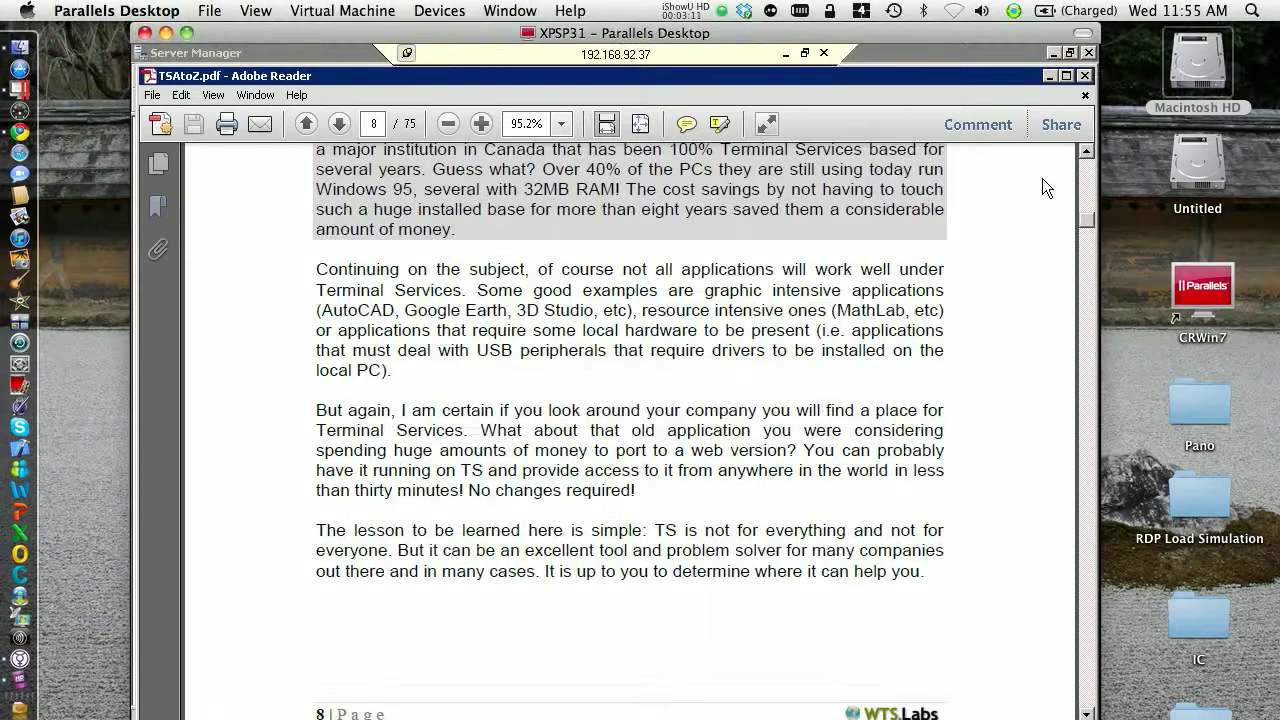
left_click(1085, 76)
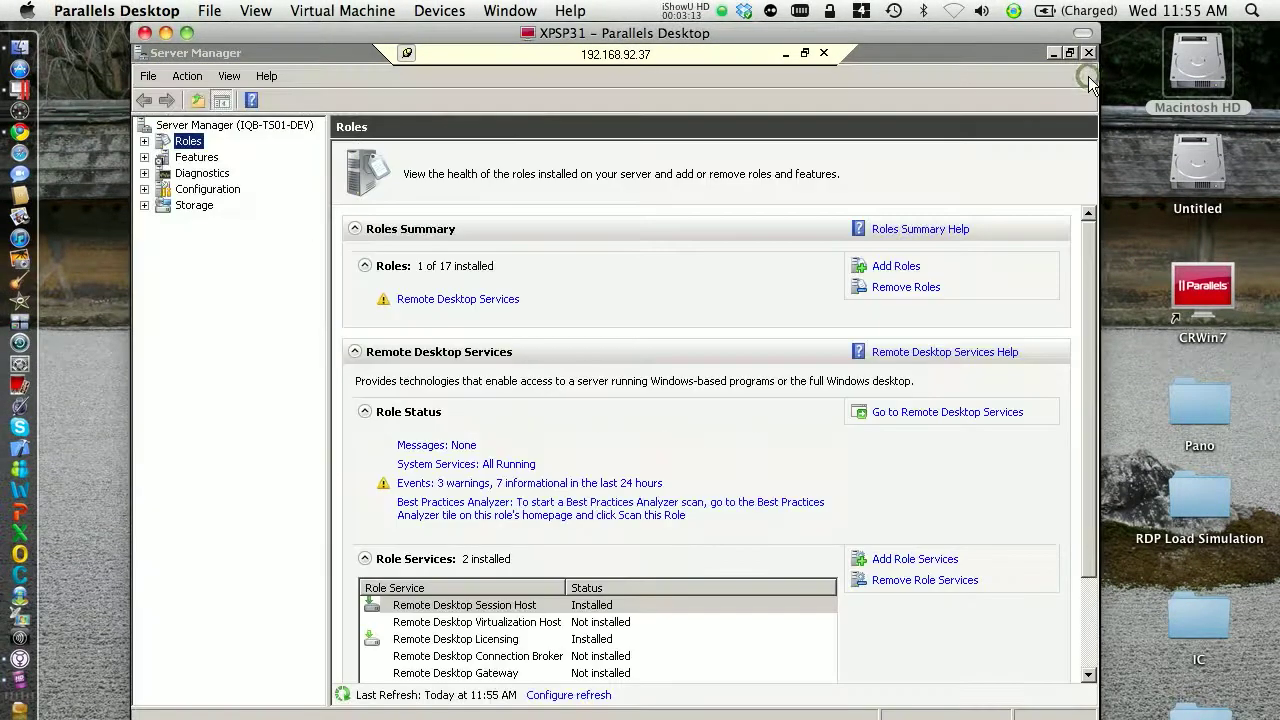
left_click(1088, 54)
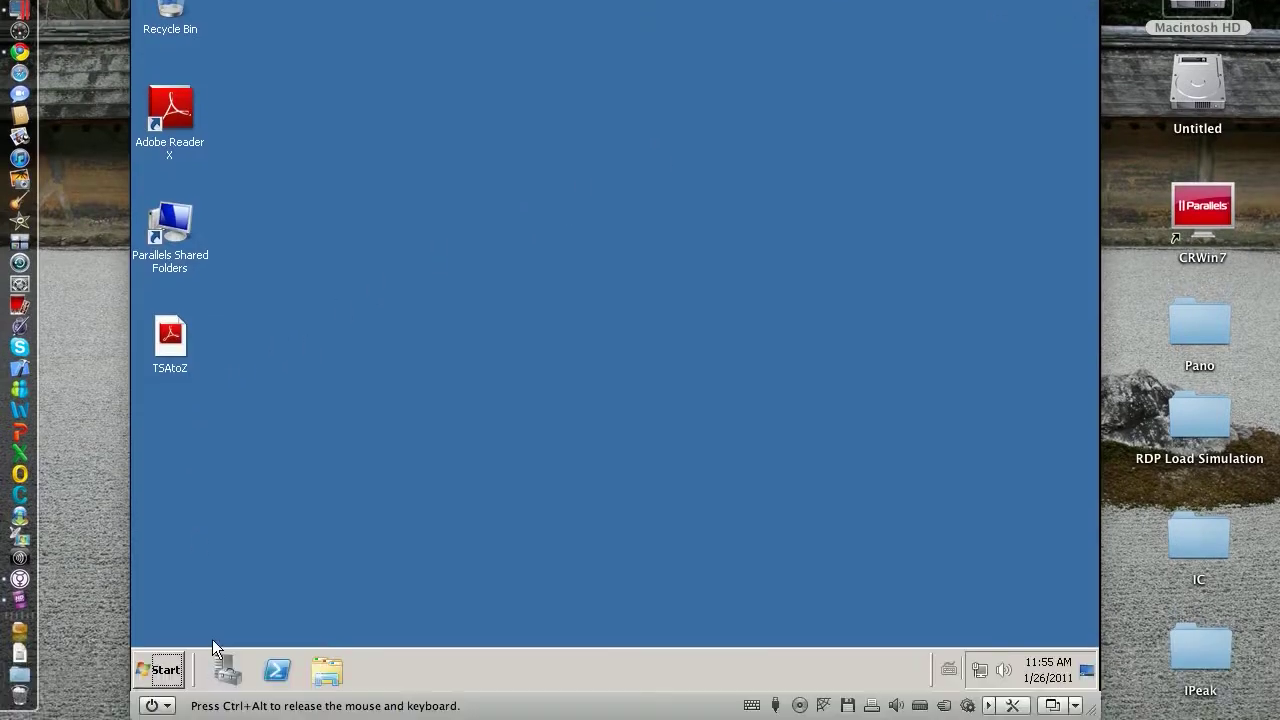
Launch Internet Explorer, open the Adobe Flash Player favorite and play its banner video.
left_click(167, 668)
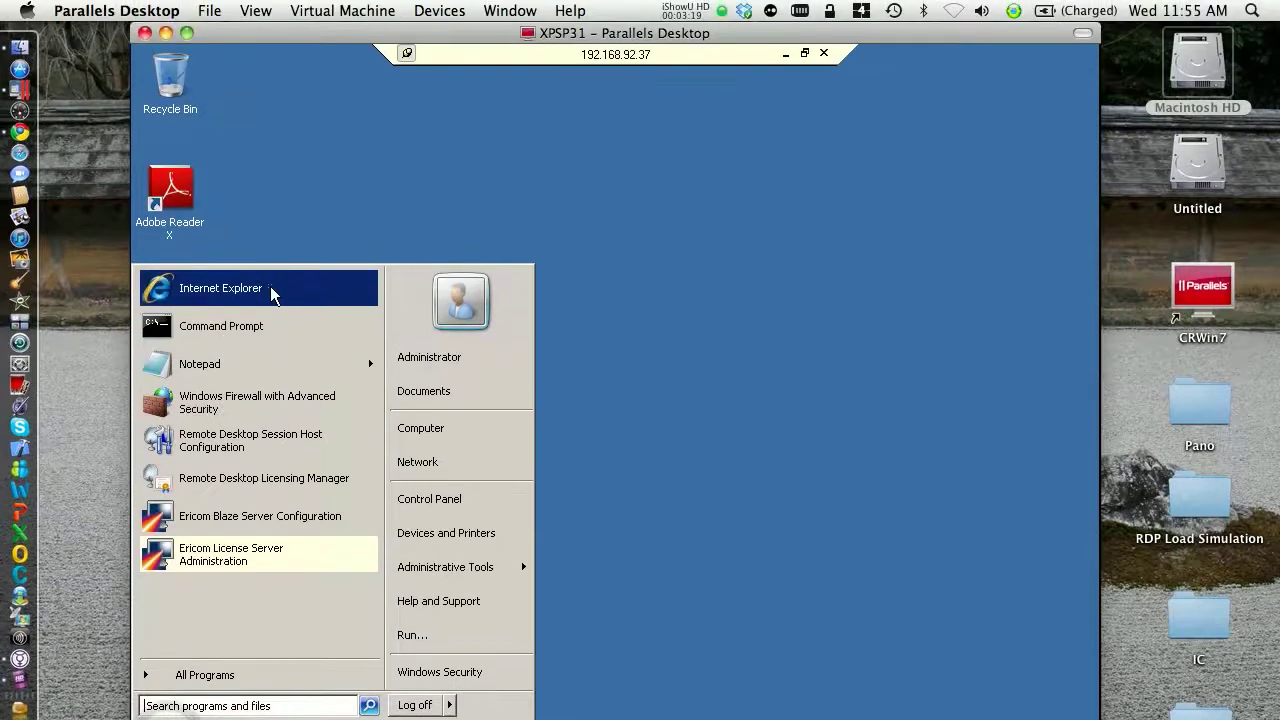
left_click(272, 219)
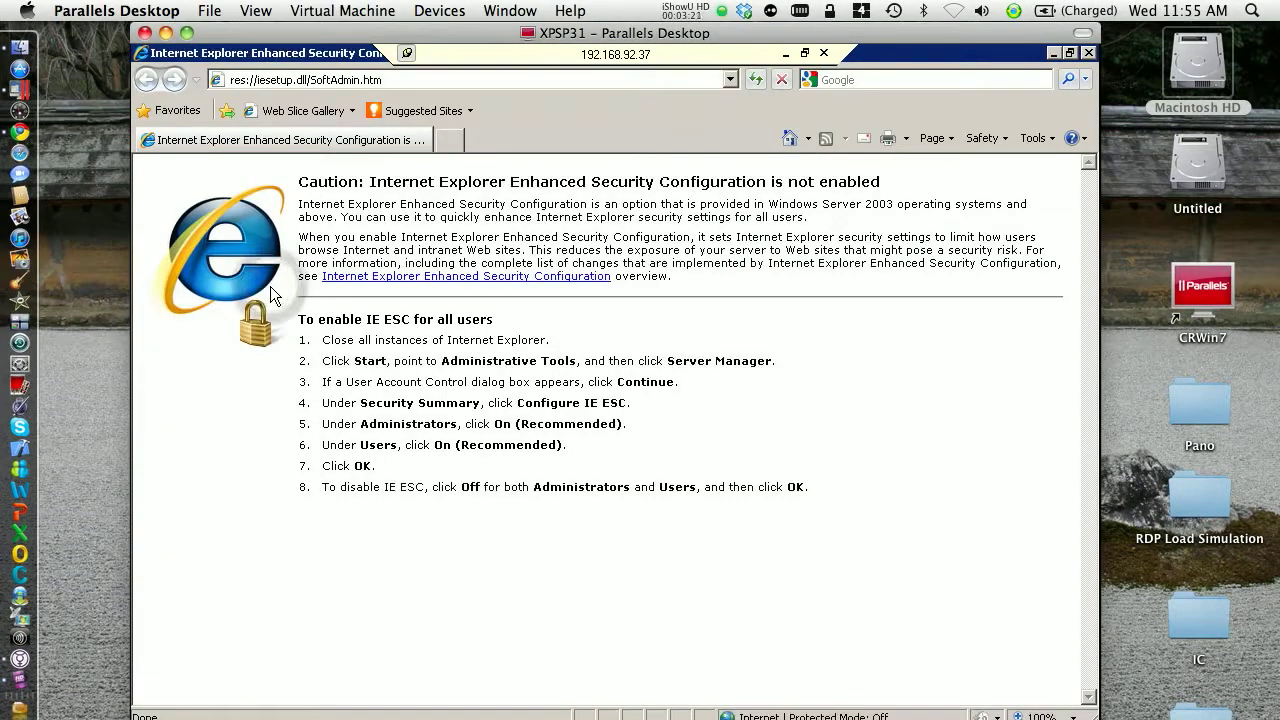
left_click(177, 111)
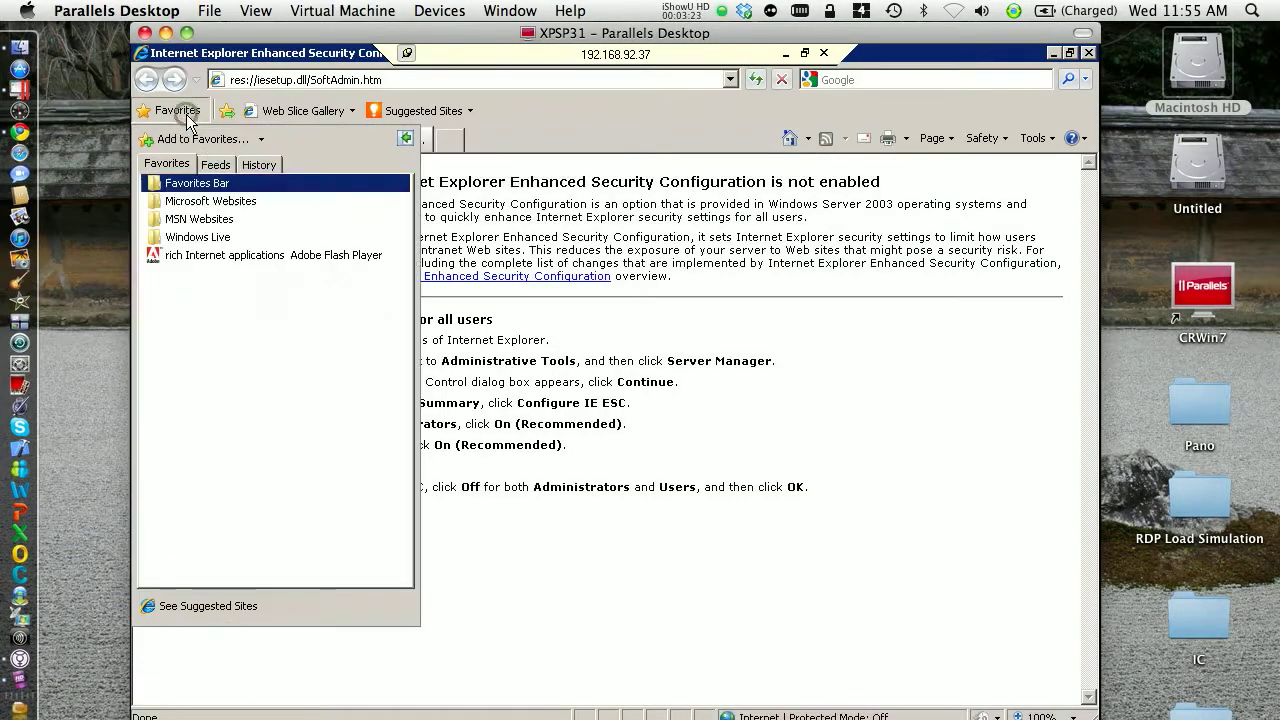
left_click(200, 255)
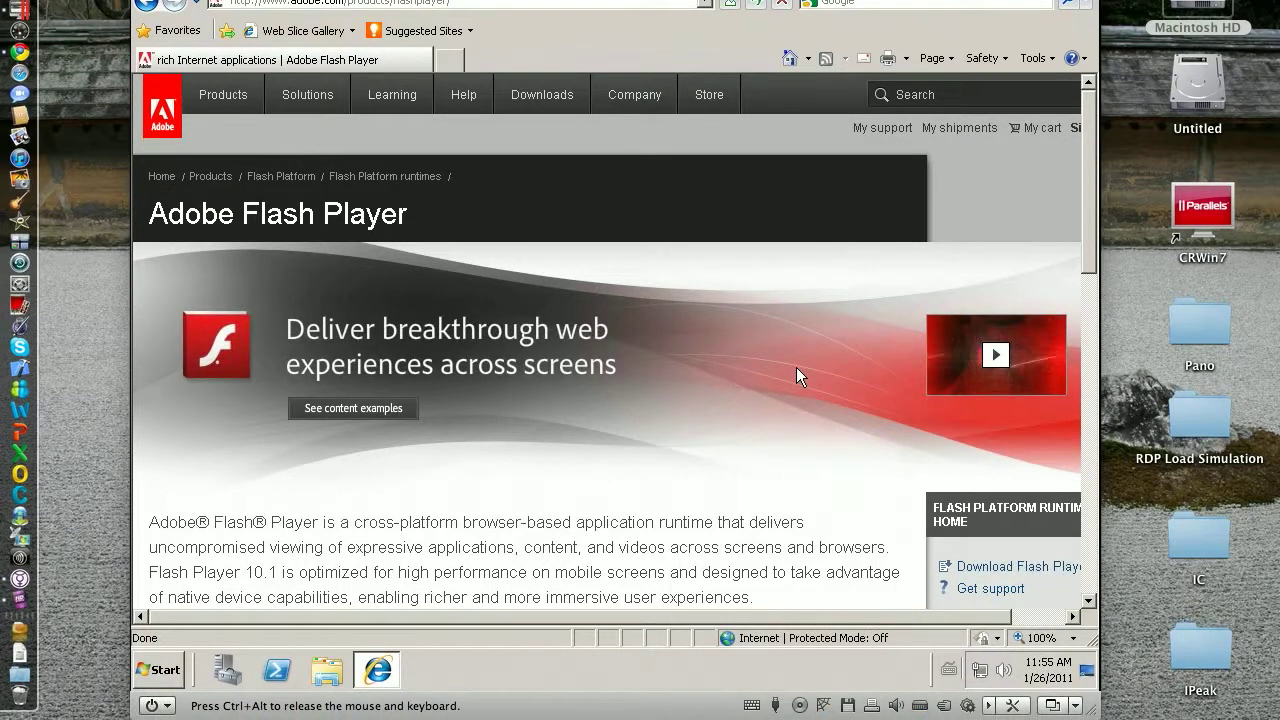
left_click(996, 357)
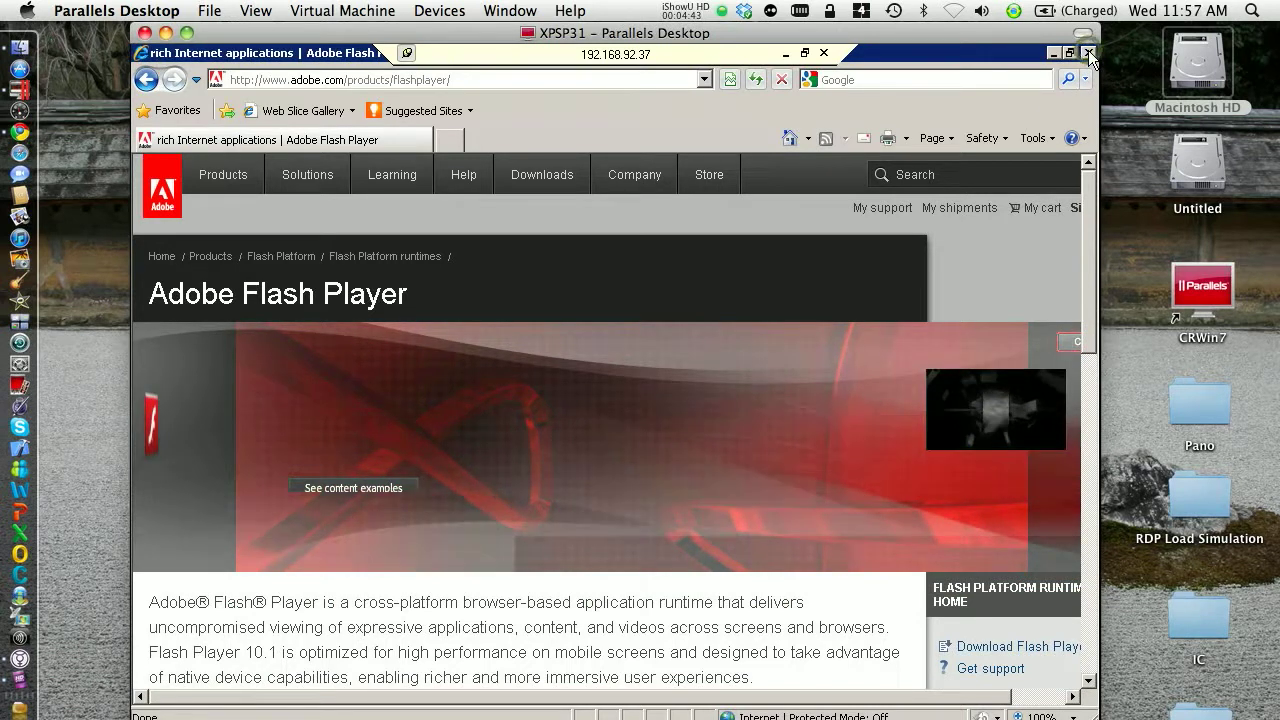
Close IE, log off the RDP session and connect Ericom Blaze to 192.168.92.37.
left_click(1088, 50)
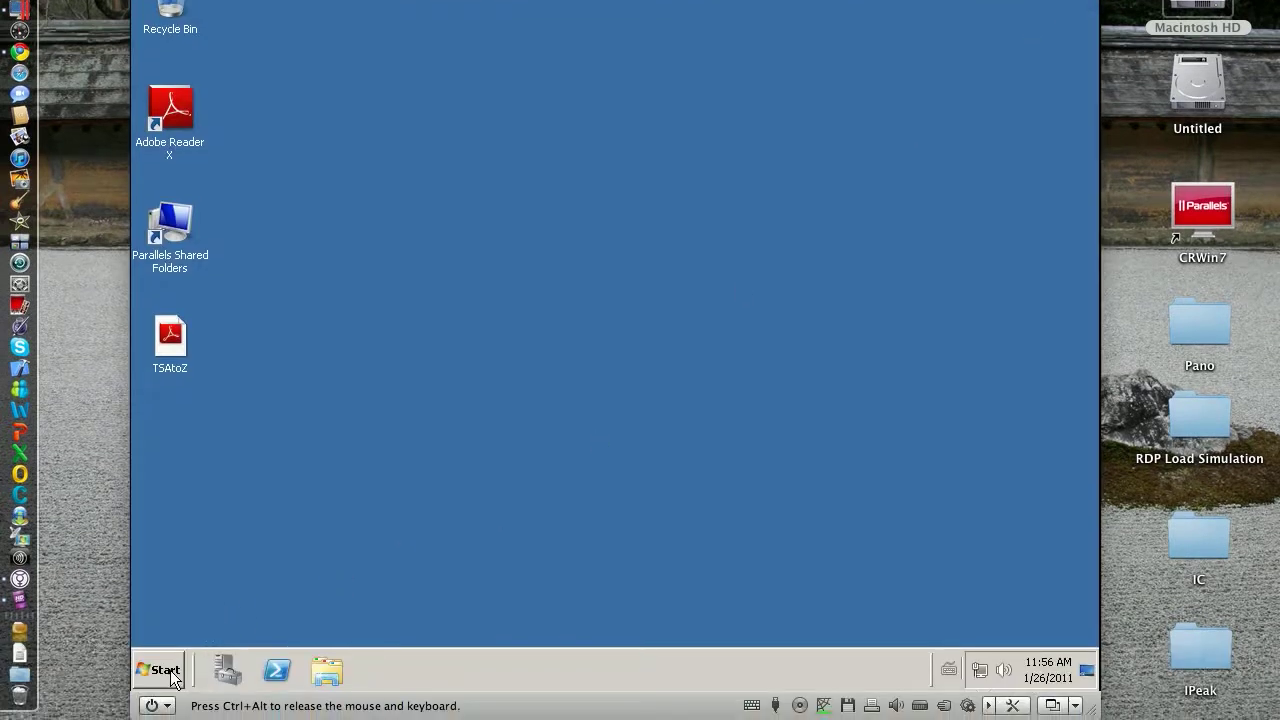
key("super")
left_click(433, 624)
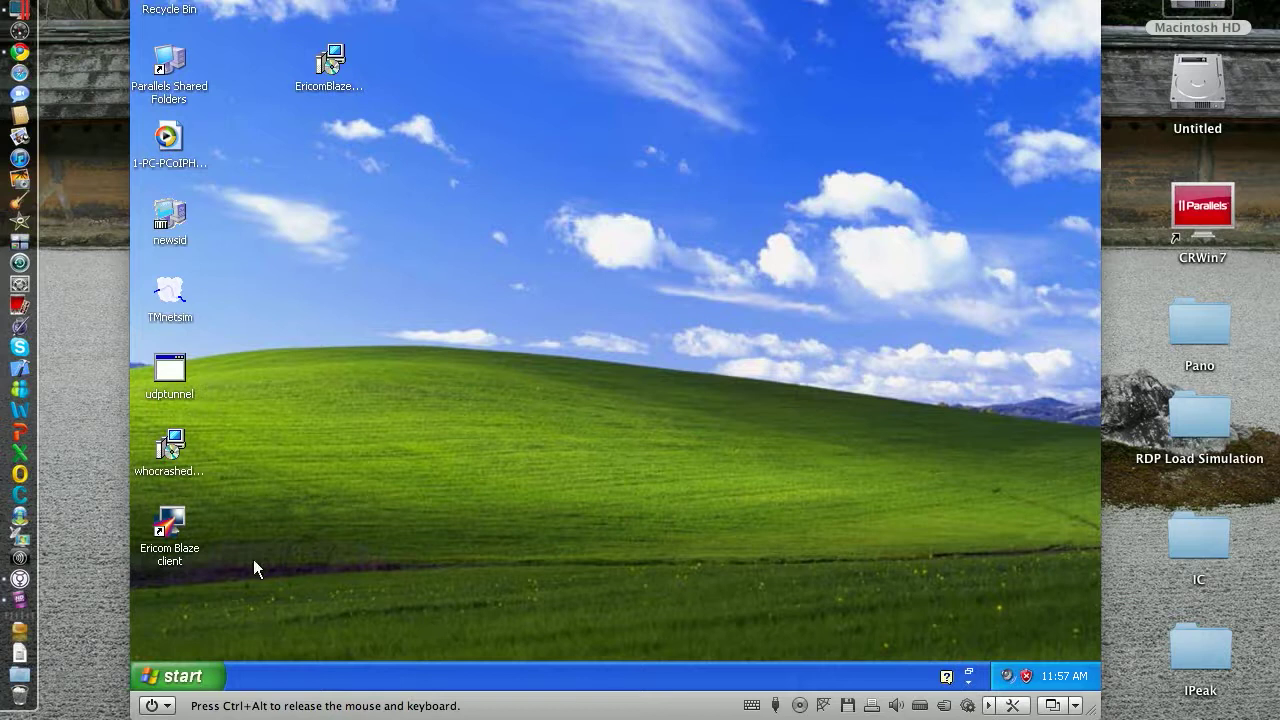
double_click(181, 539)
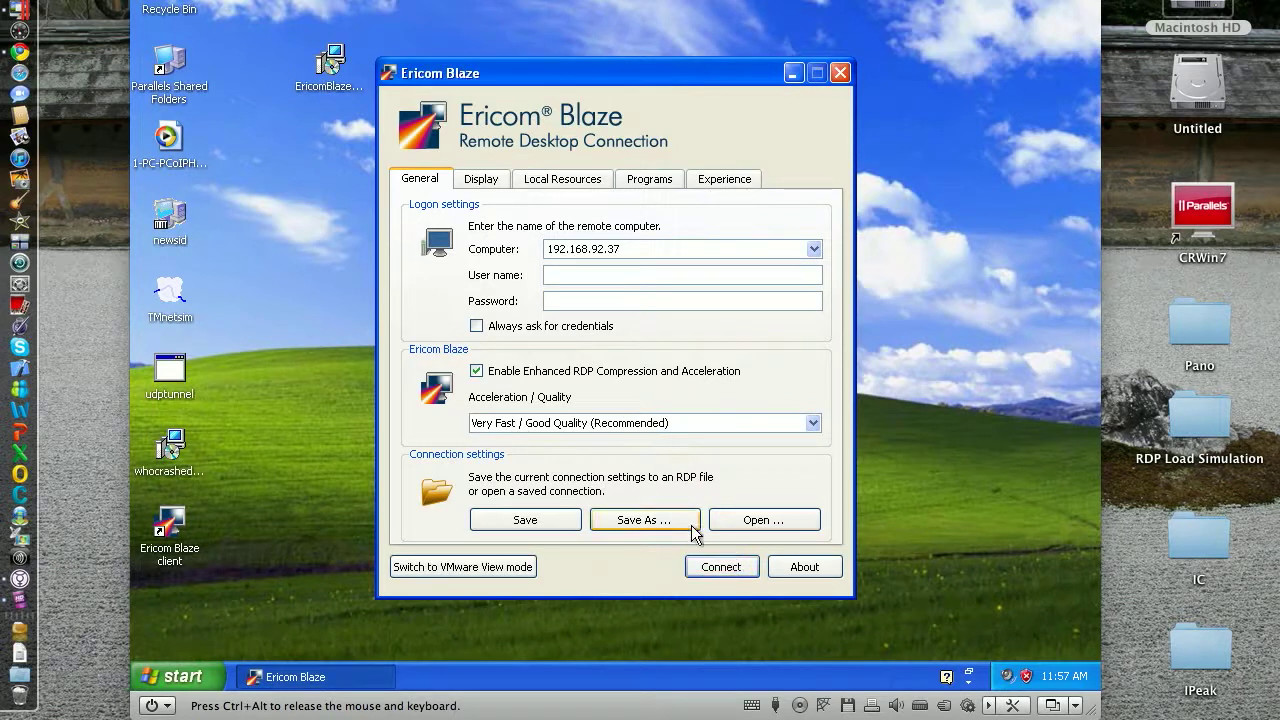
left_click(712, 567)
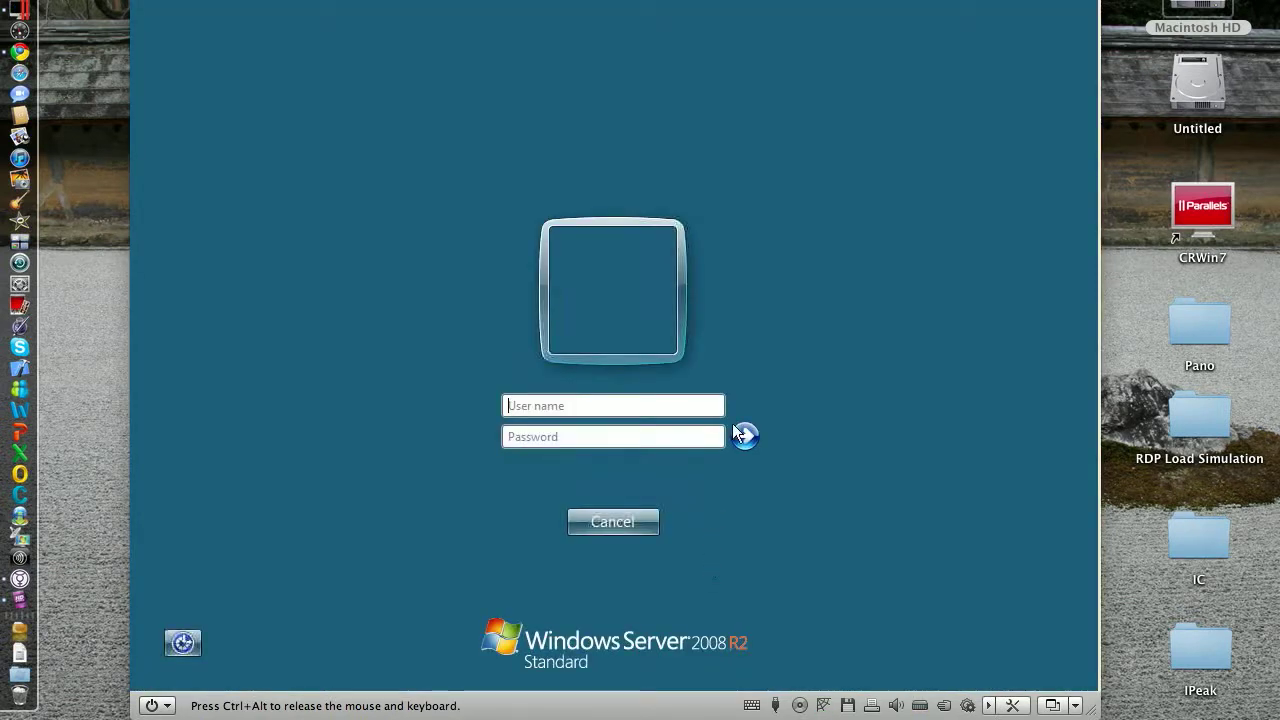
Log on as Administrator, close Server Manager and open the TSAtoZ PDF.
type("inistrator")
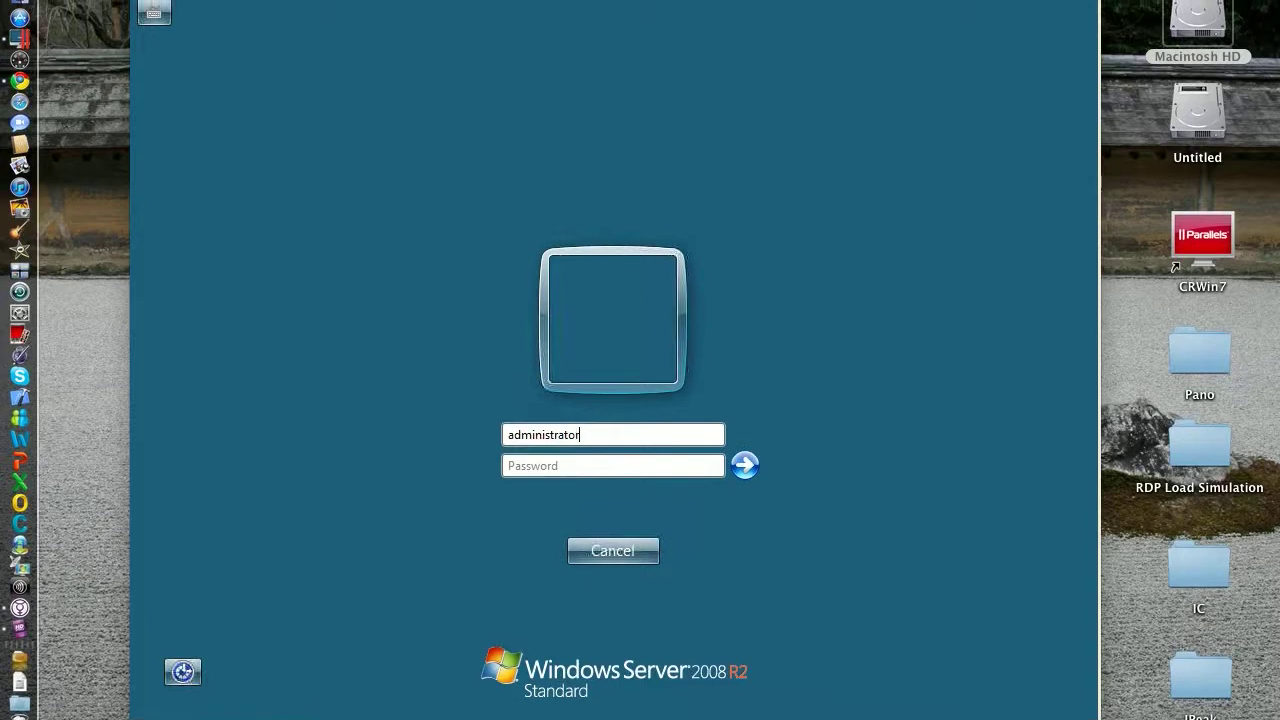
key("Tab")
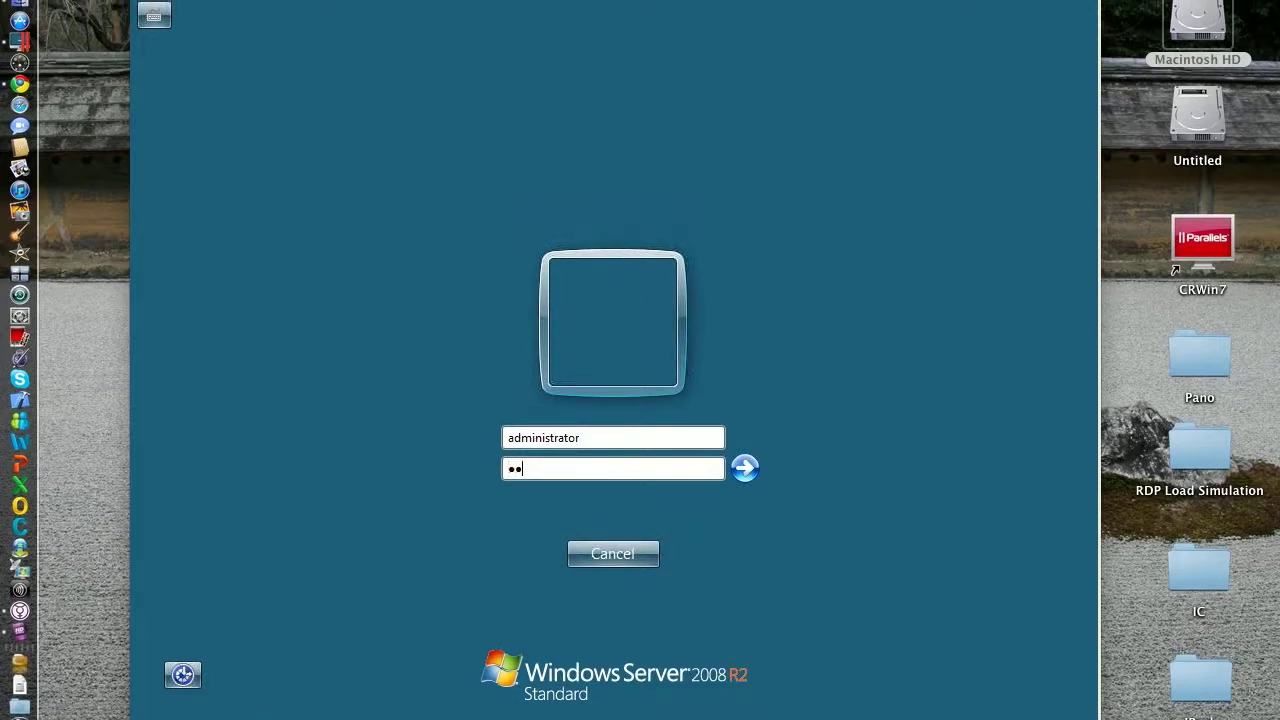
key("Return")
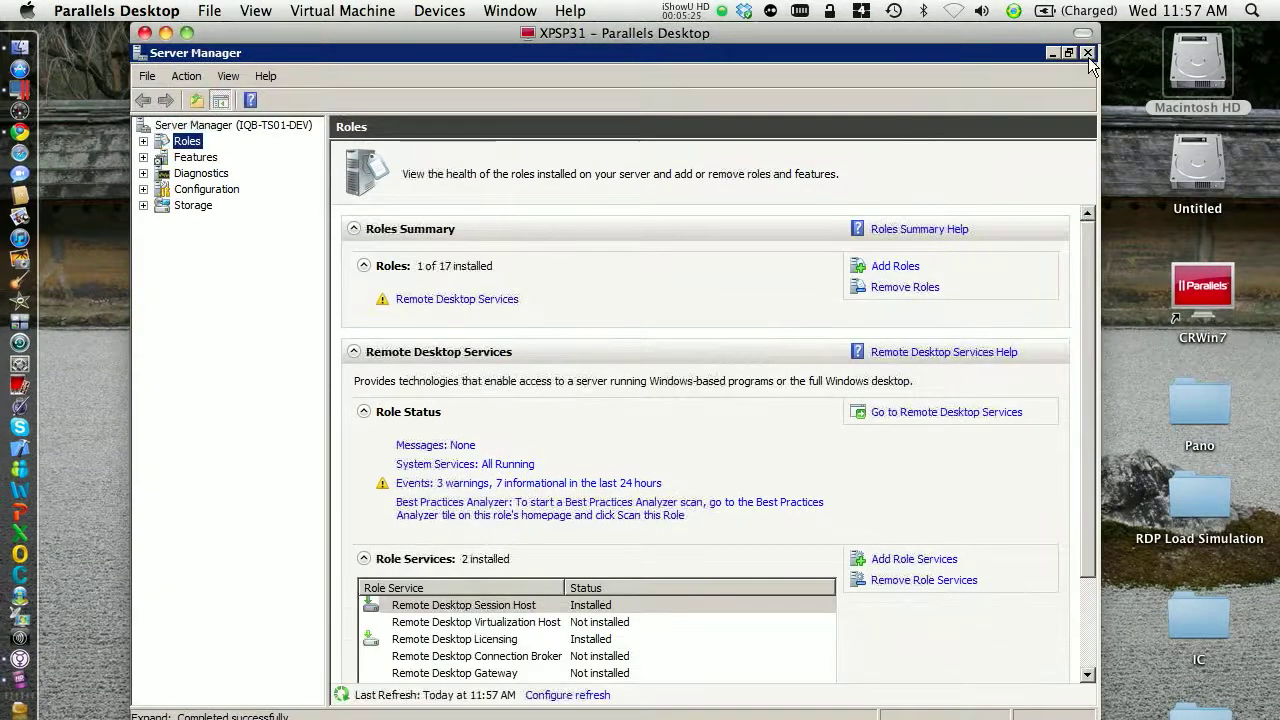
left_click(1087, 53)
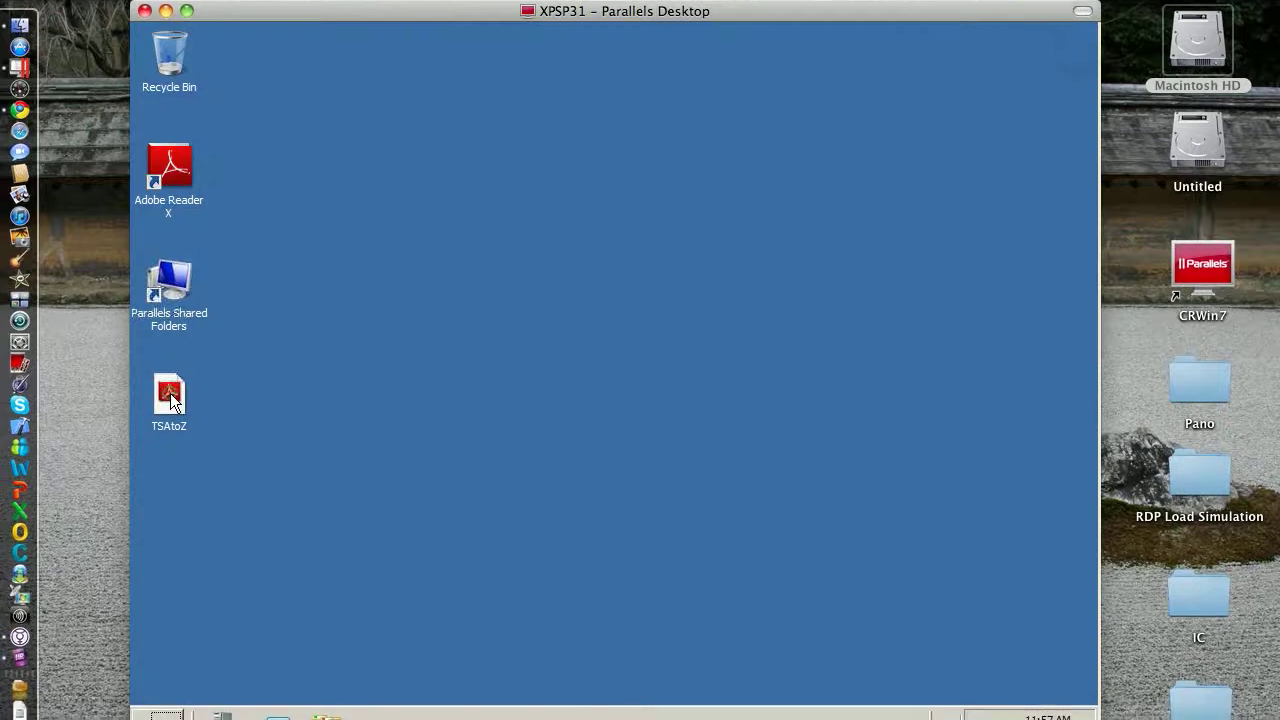
double_click(170, 420)
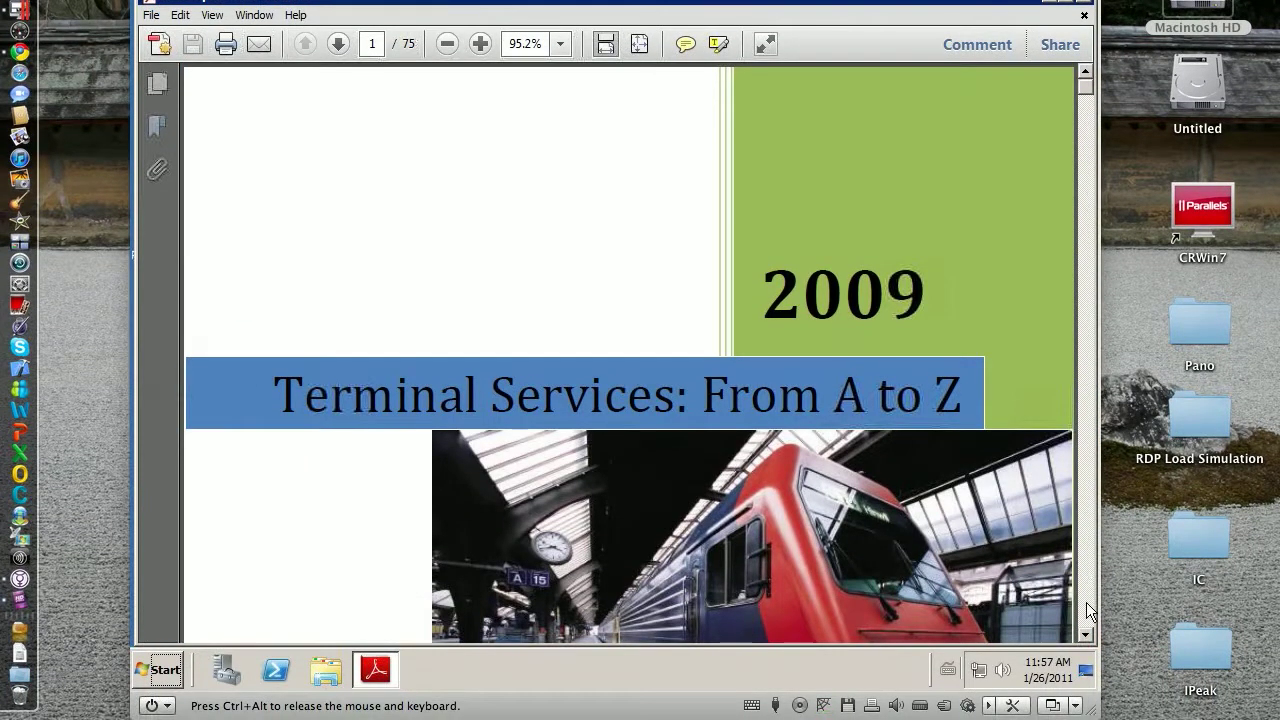
Page down through the guide from the cover to the top of page 6.
left_click(1086, 603)
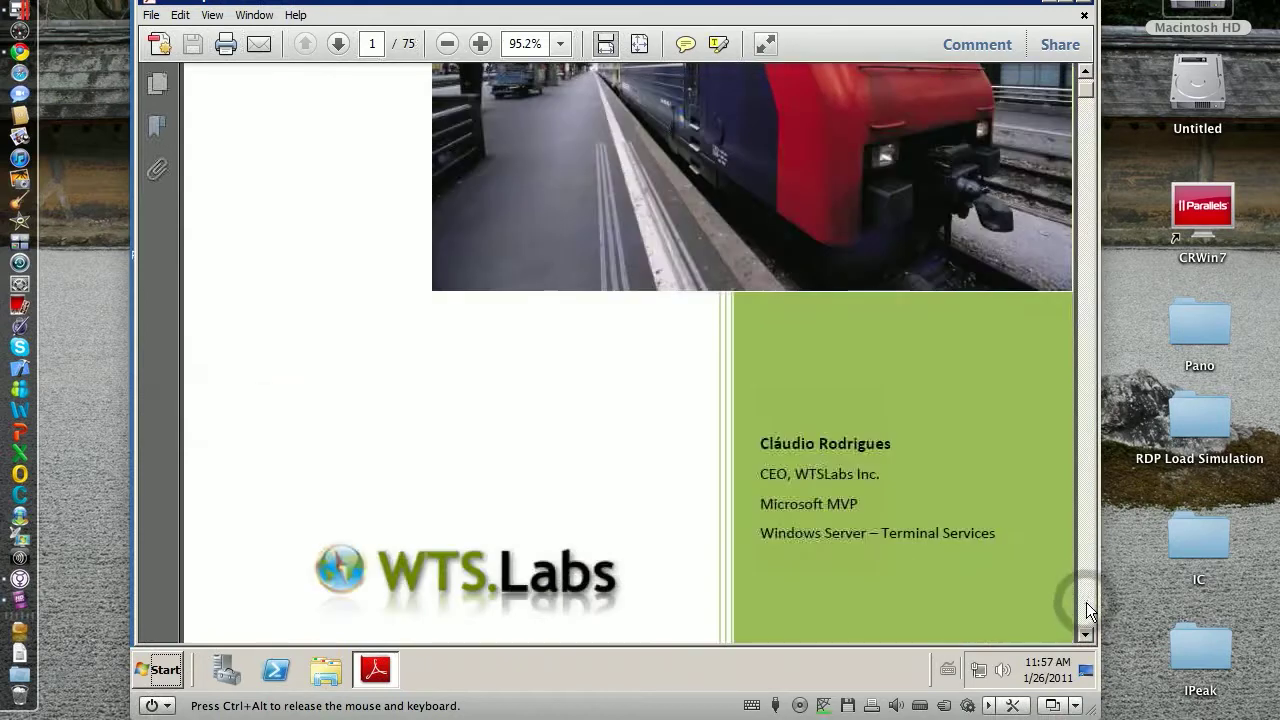
left_click(1086, 603)
left_click(1086, 608)
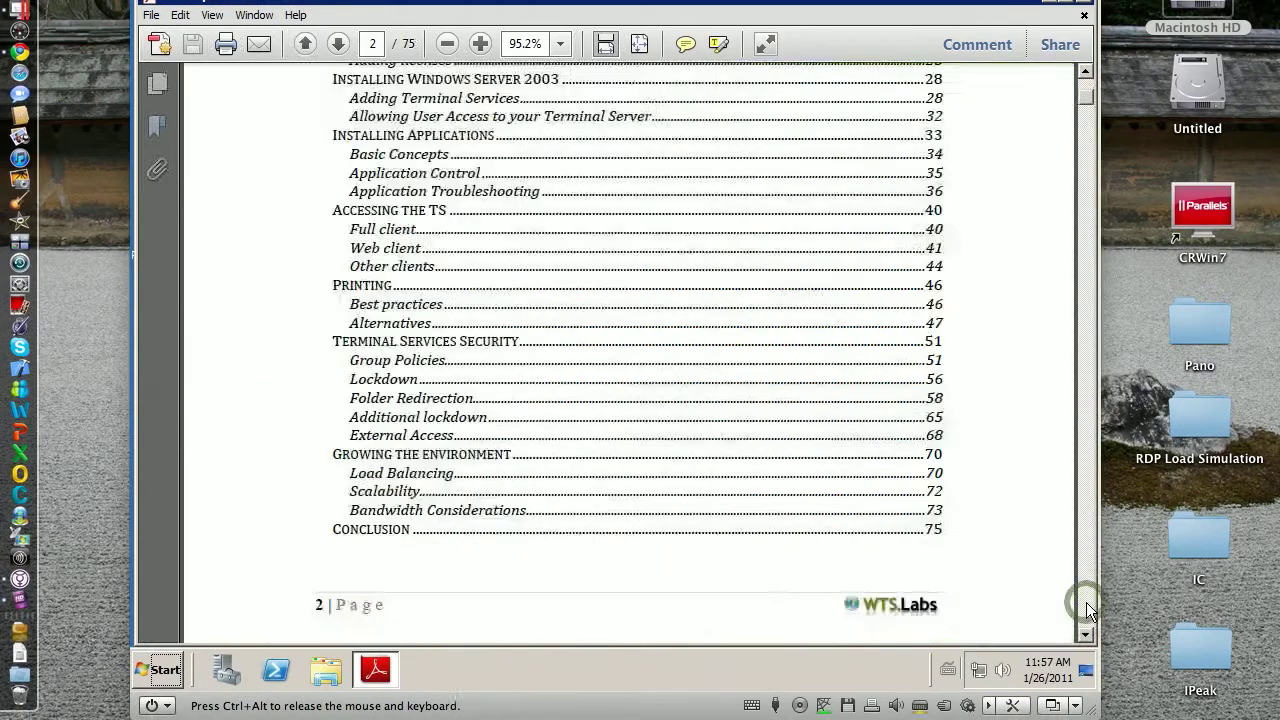
left_click(1087, 608)
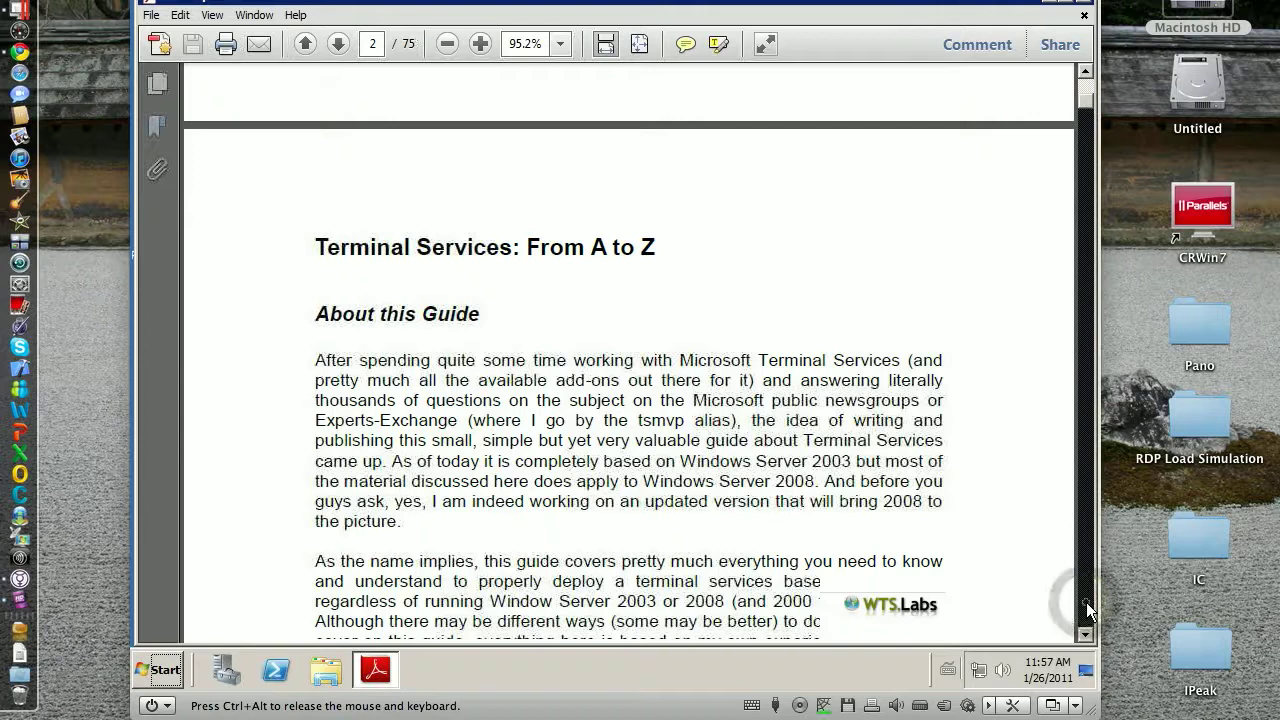
left_click(1088, 610)
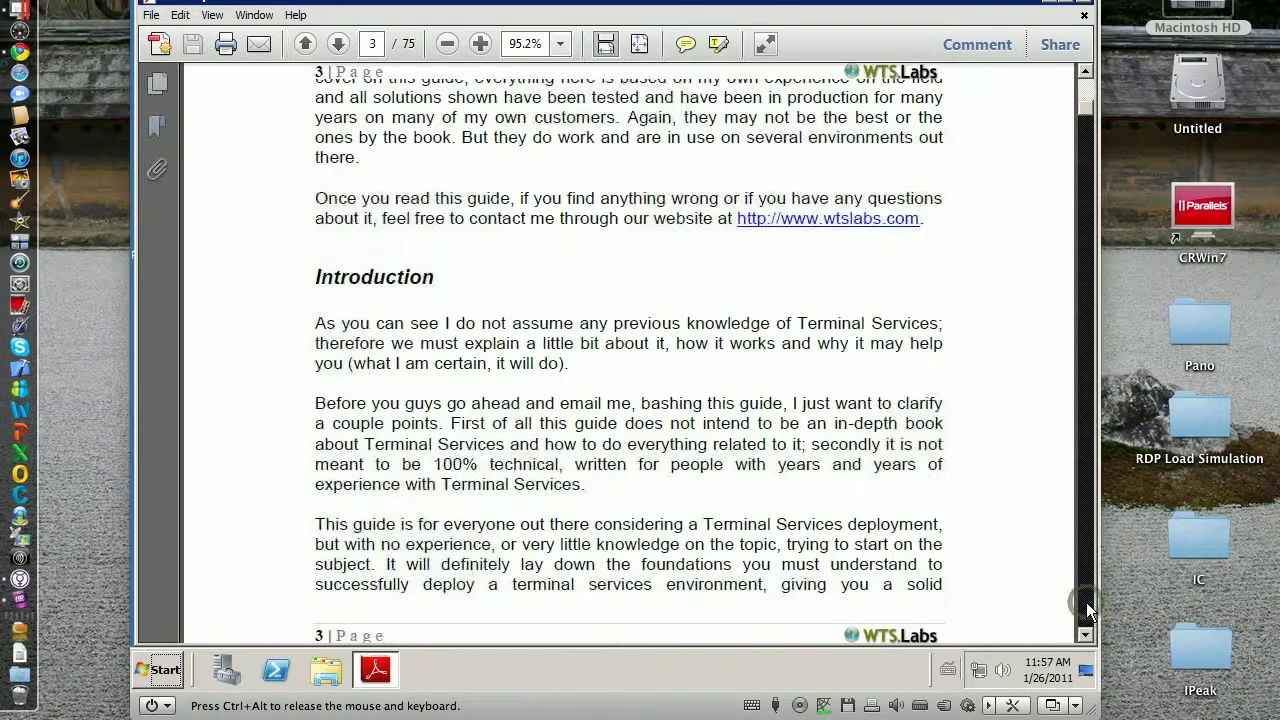
left_click(1088, 610)
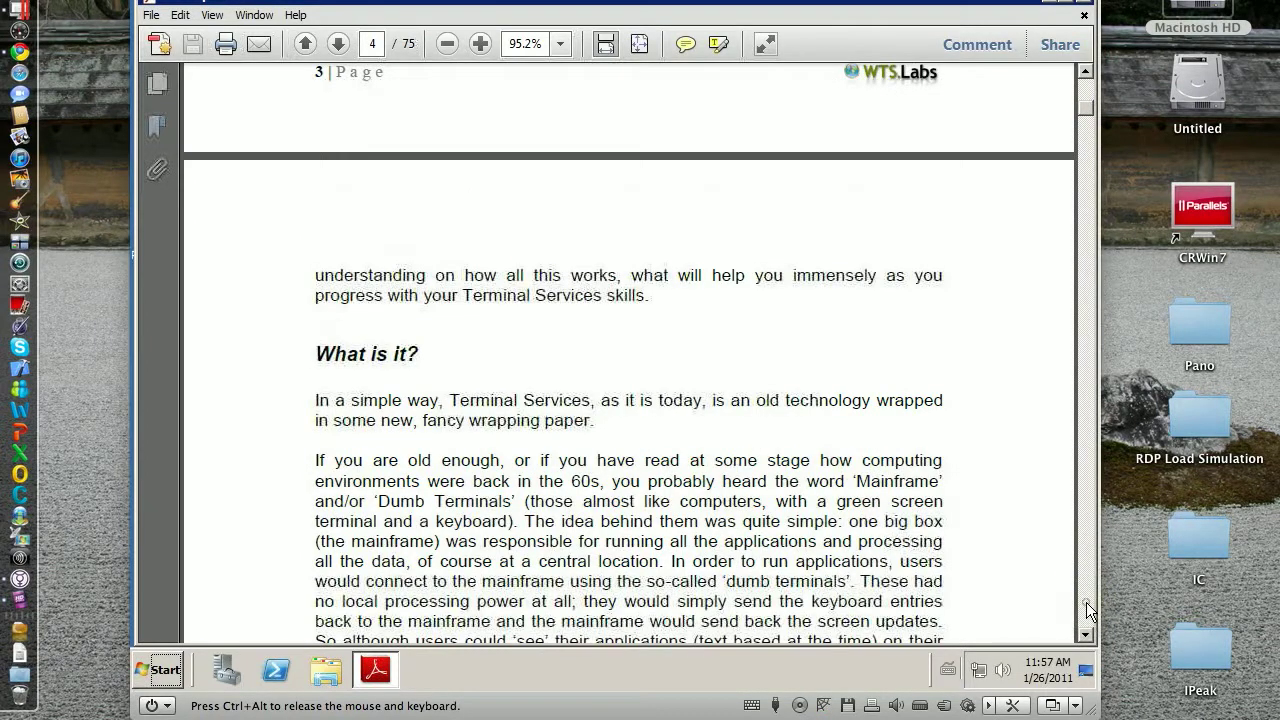
left_click(1087, 608)
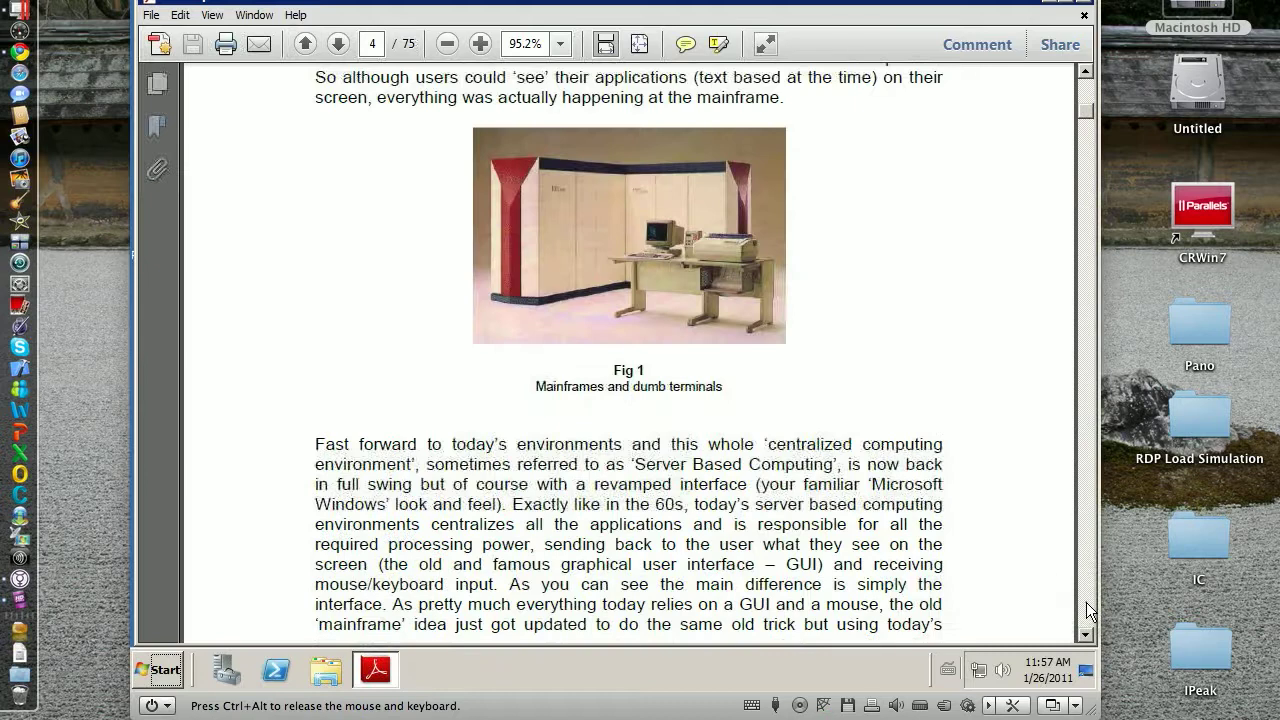
left_click(1087, 608)
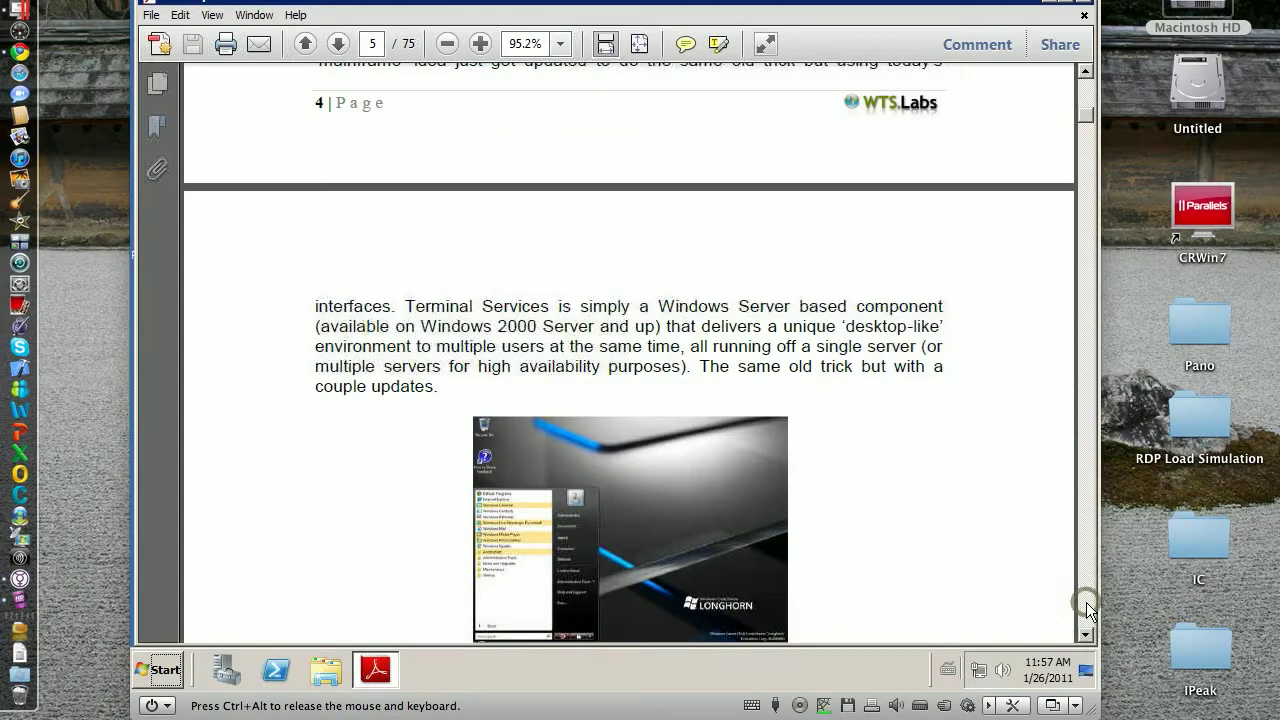
left_click(1087, 608)
left_click(1087, 608)
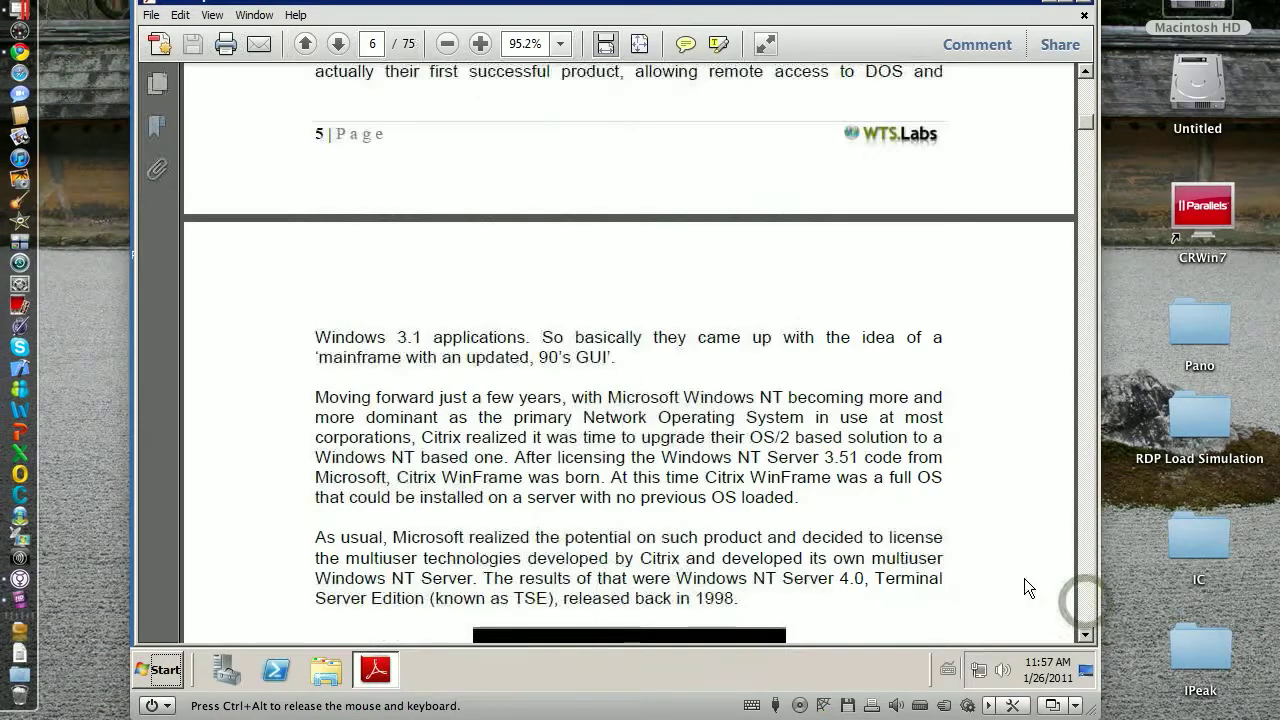
Scroll on to page 7 and close Adobe Reader.
scroll(823, 425, "down", 7)
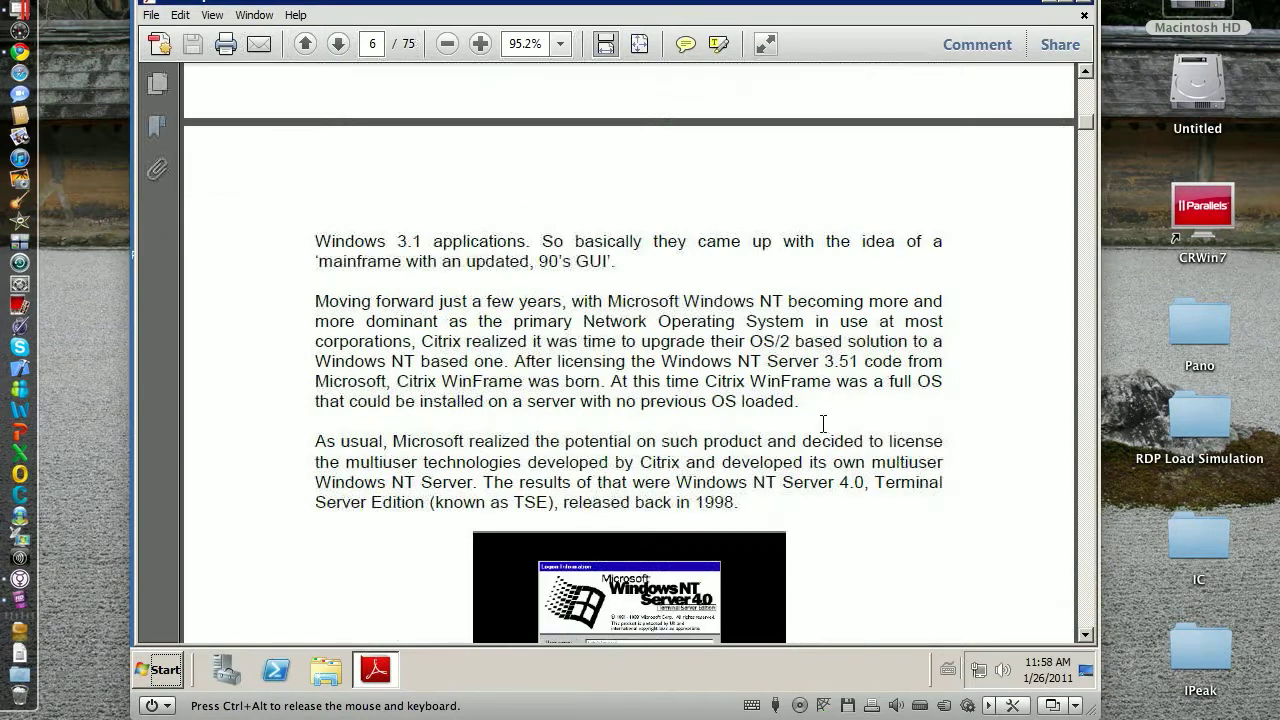
scroll(822, 425, "down", 9)
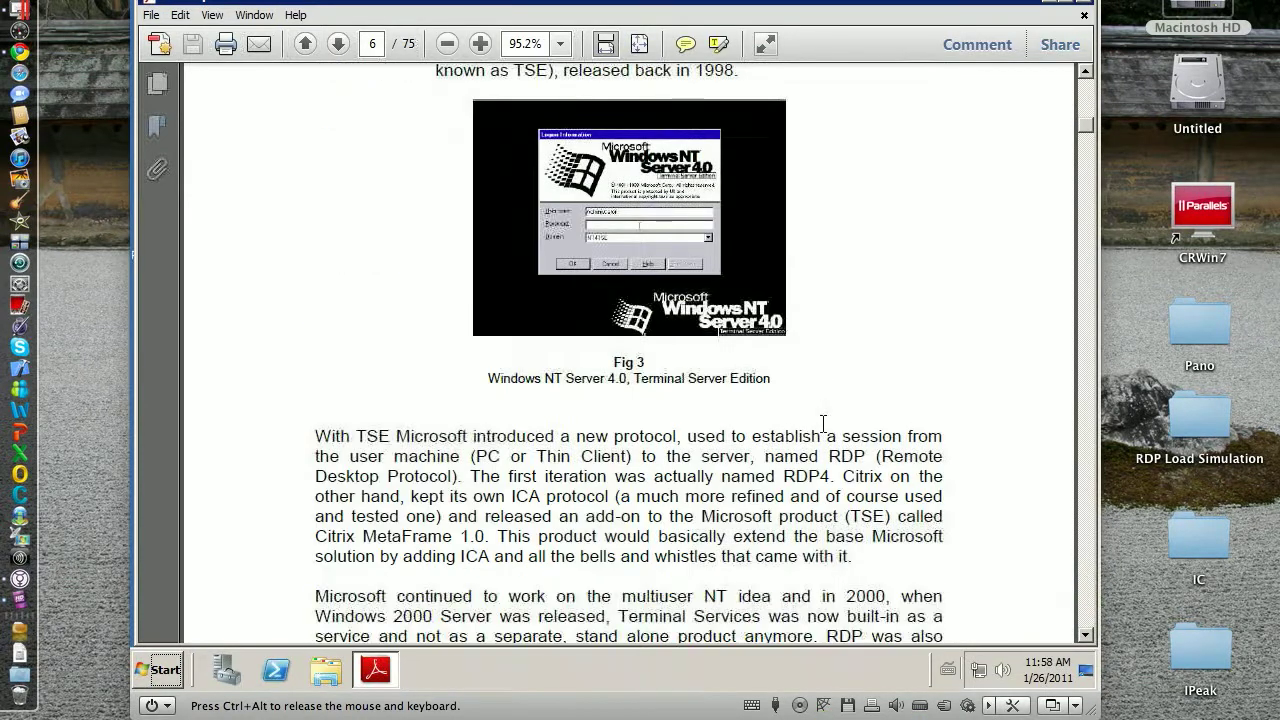
scroll(823, 425, "down", 4)
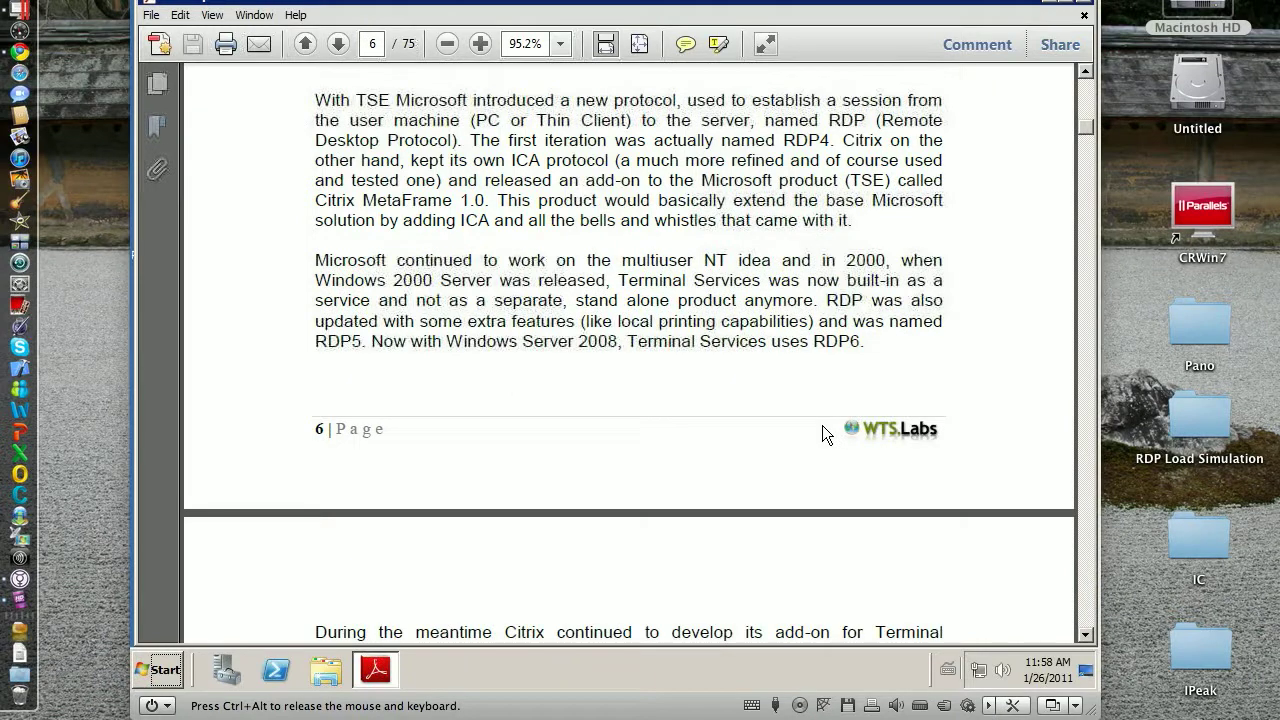
scroll(822, 425, "down", 6)
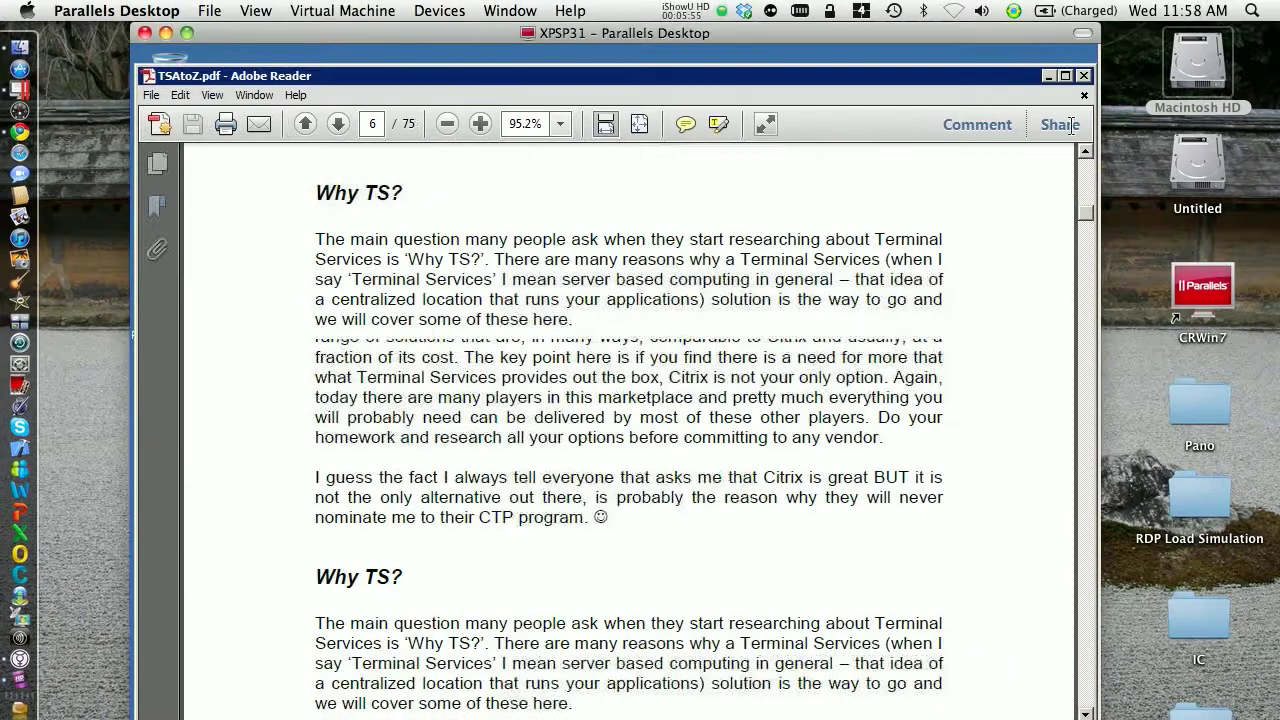
left_click(1083, 76)
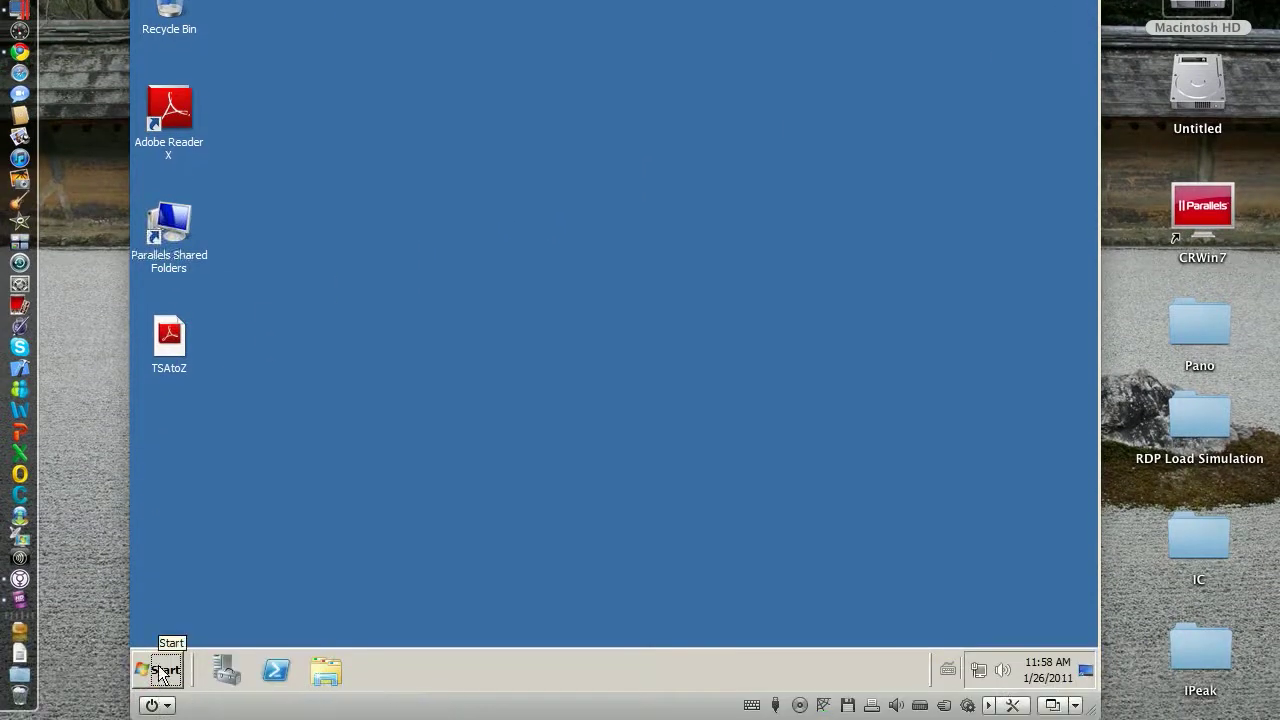
Launch Internet Explorer and load the Adobe Flash Player favorite page.
left_click(160, 671)
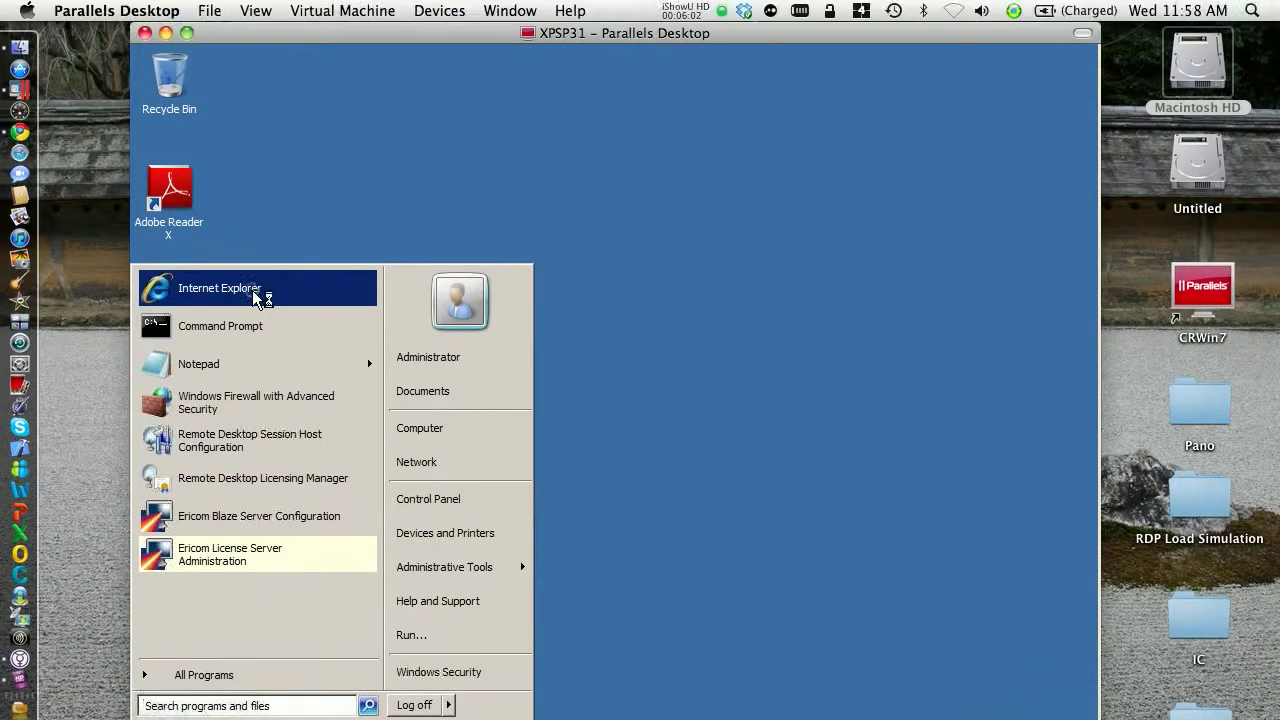
left_click(255, 208)
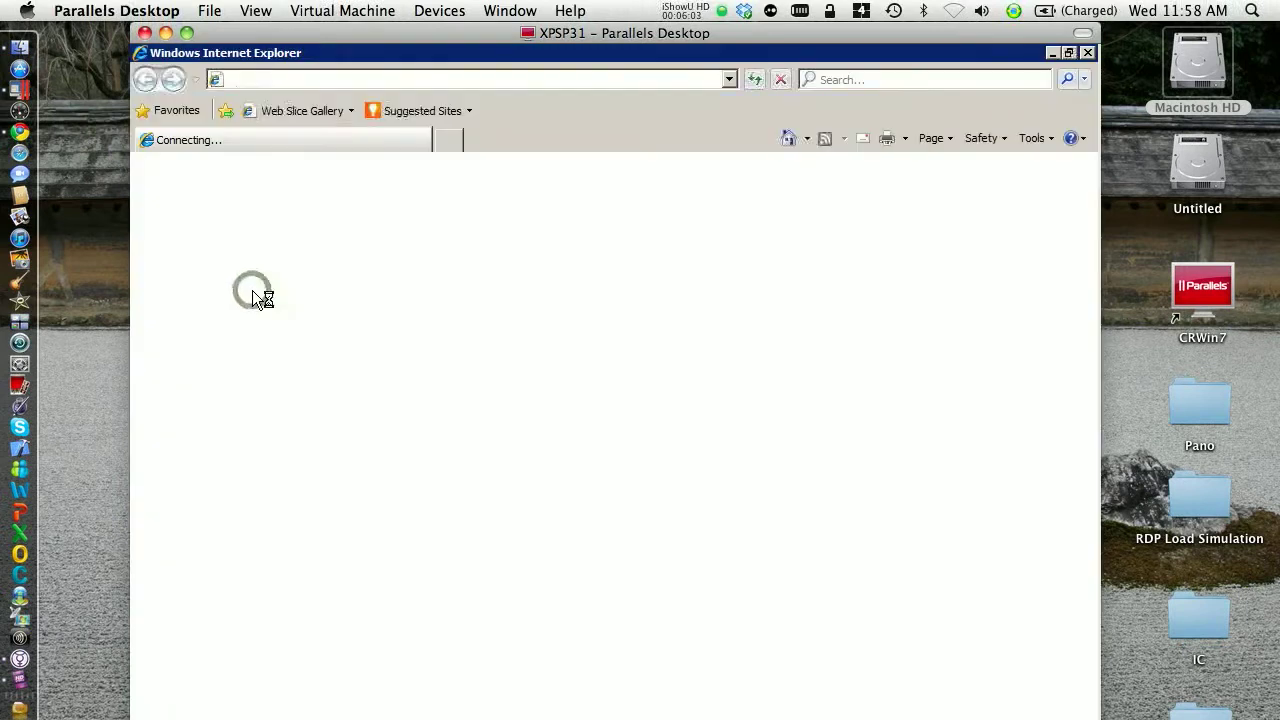
left_click(176, 111)
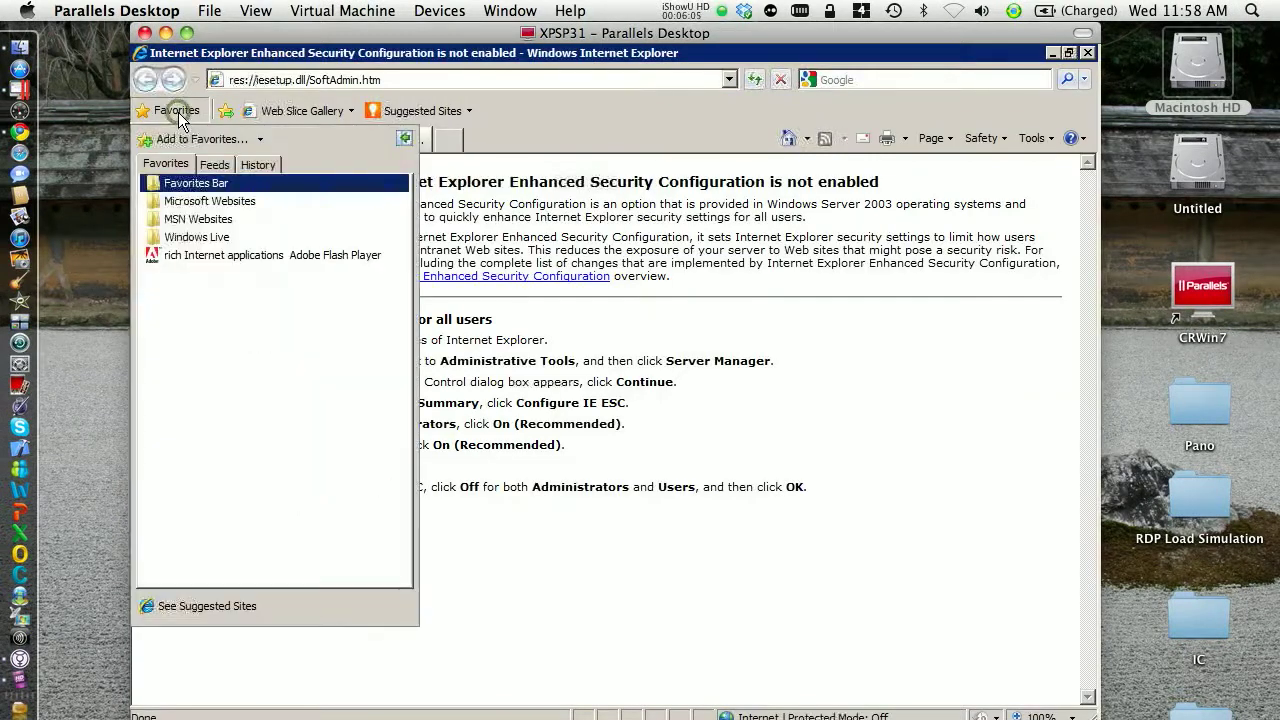
left_click(192, 256)
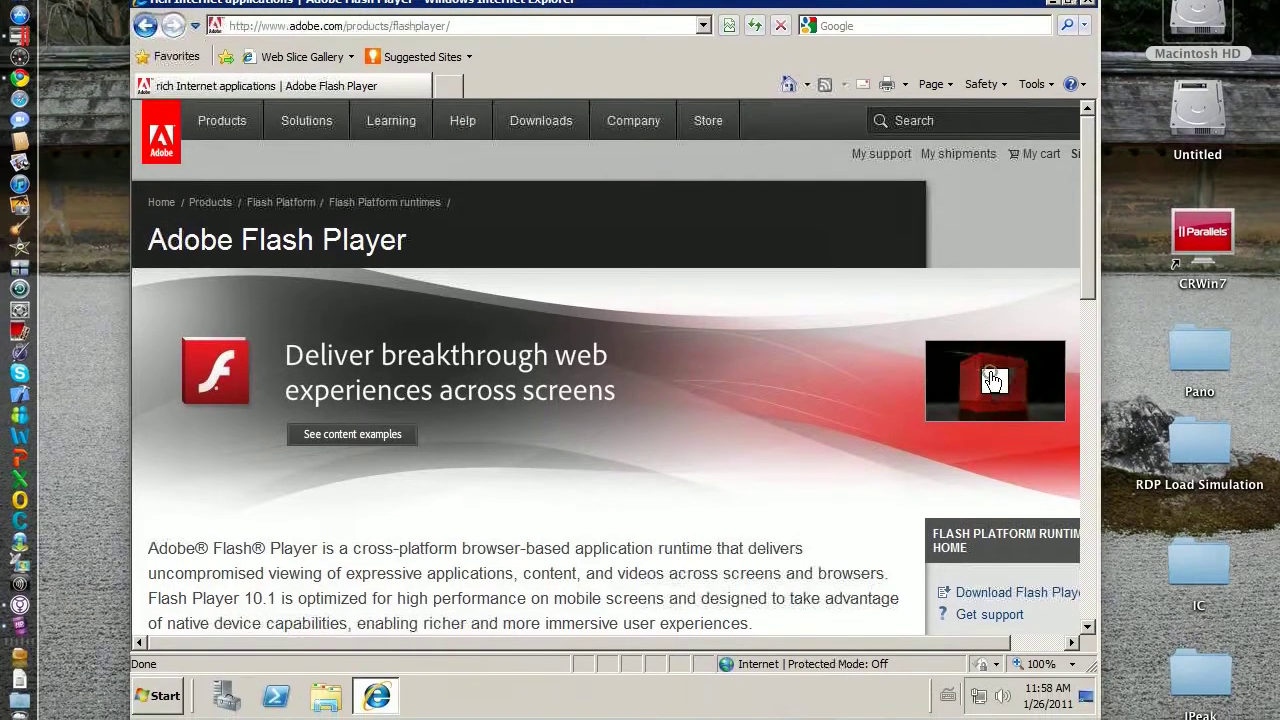
Play the Flash video, skip it to its end, and close the browser.
left_click(991, 376)
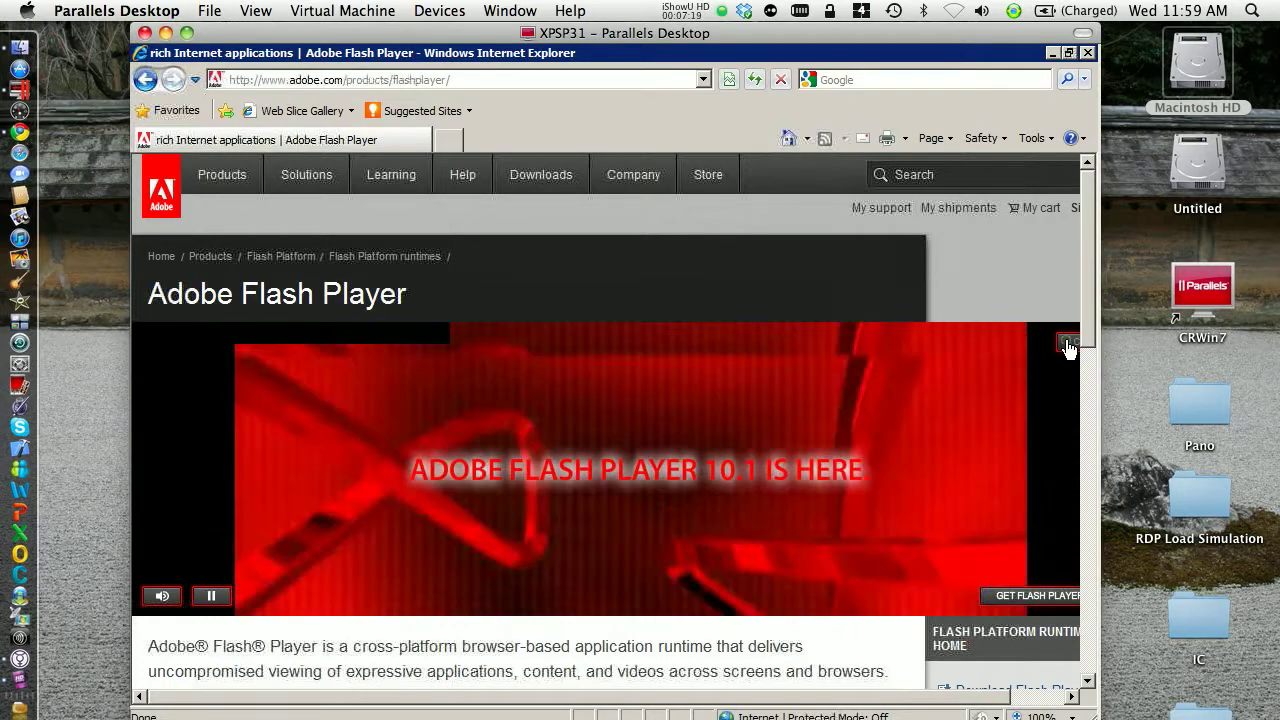
left_click(1068, 345)
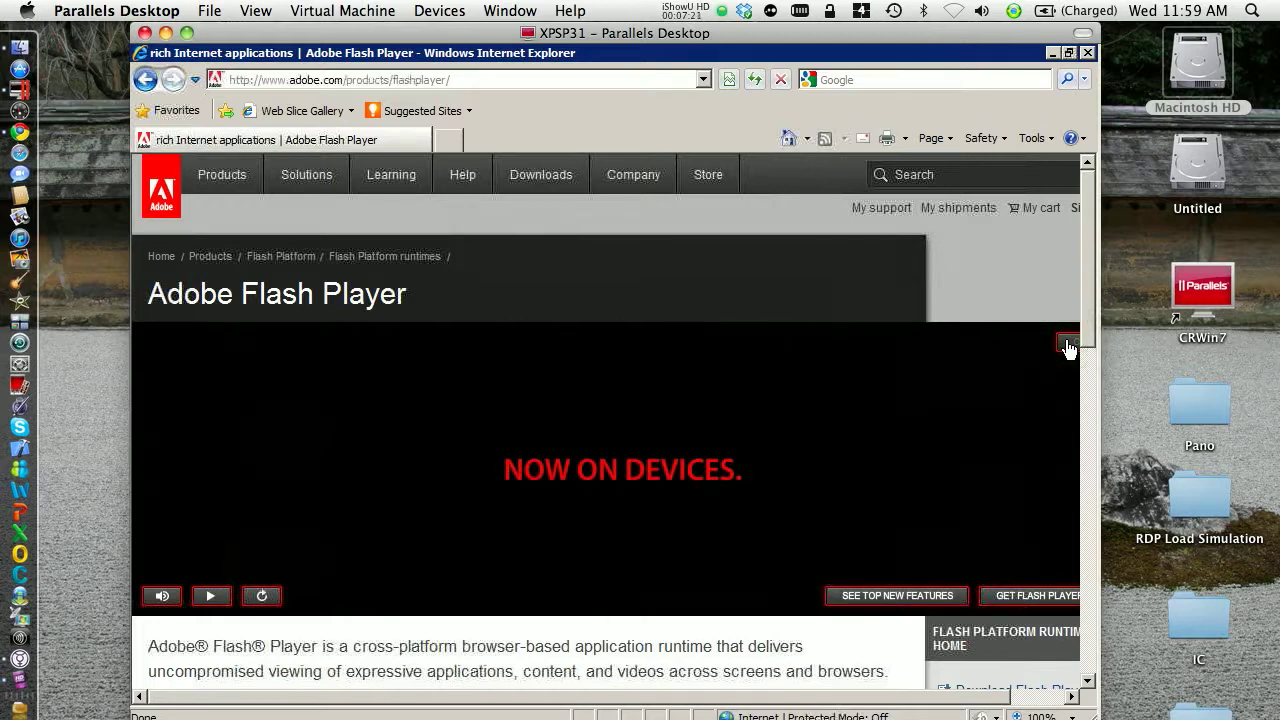
left_click(1088, 53)
Close Internet Explorer, review the Linktropy 2.5/1.9 Mbps, 54 ms settings, then return to the VM.
left_click(1088, 53)
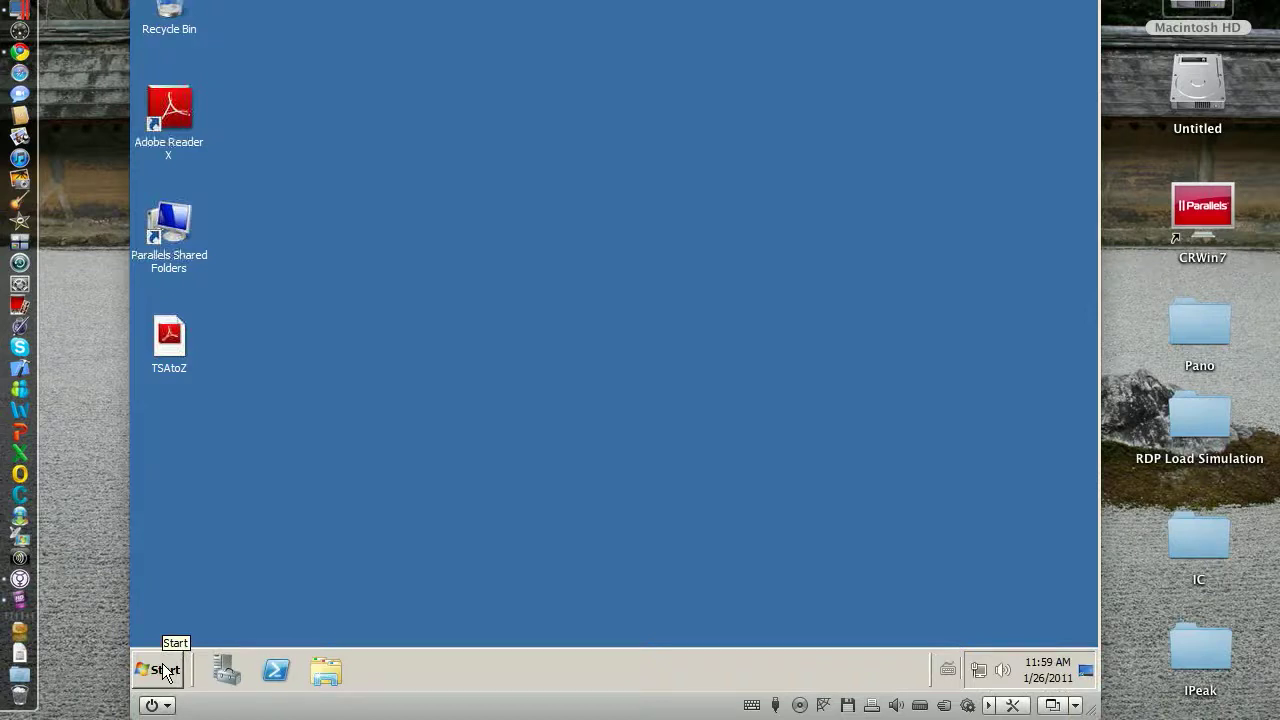
key("ctrl+Up")
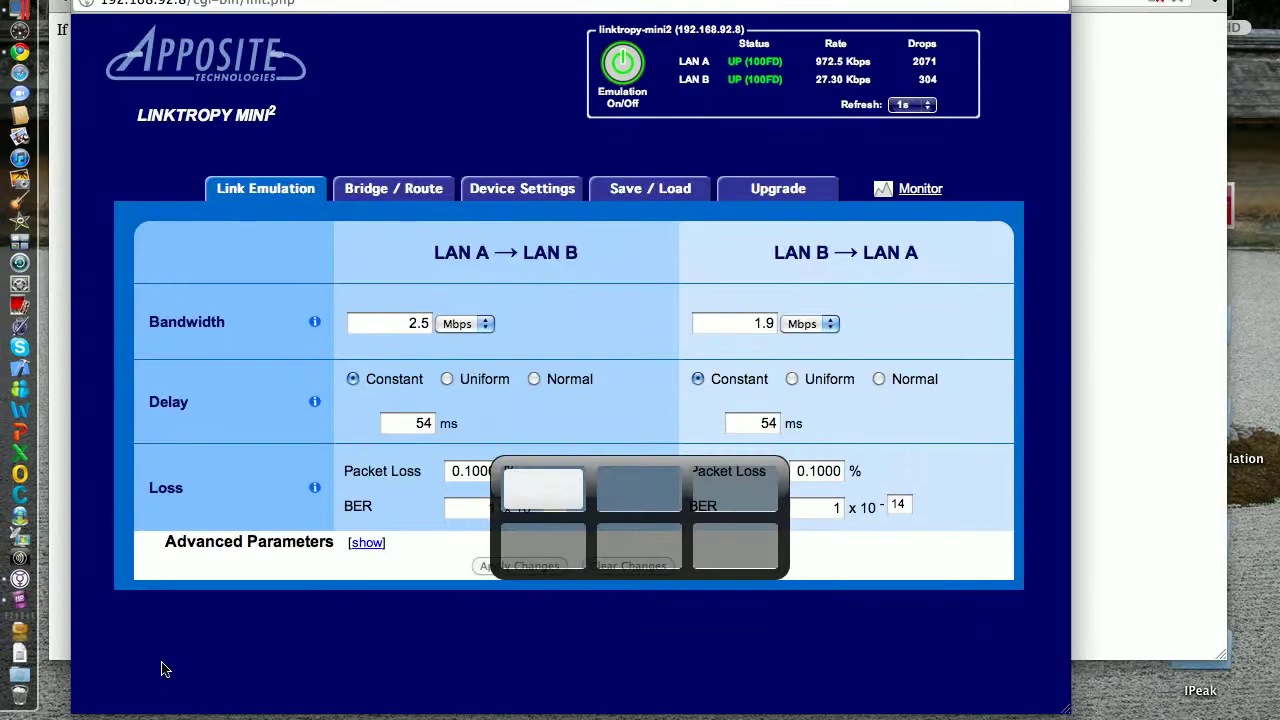
left_click(531, 322)
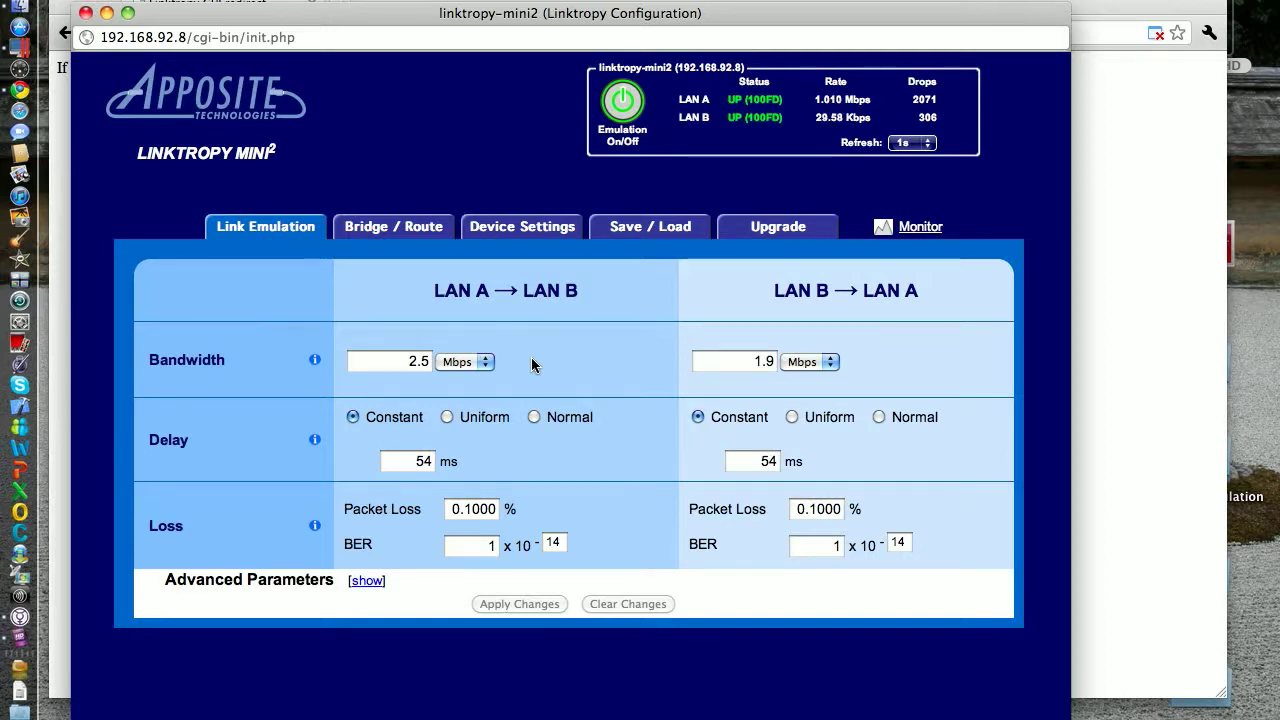
key("ctrl+Down")
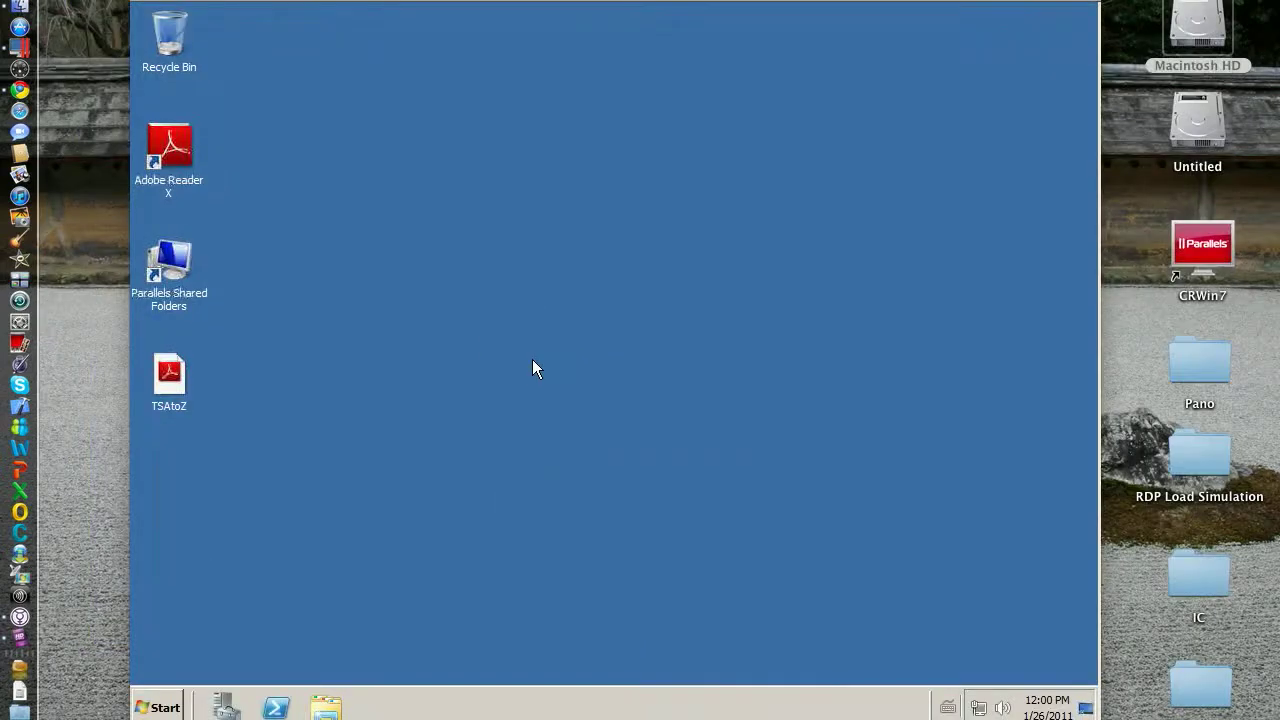